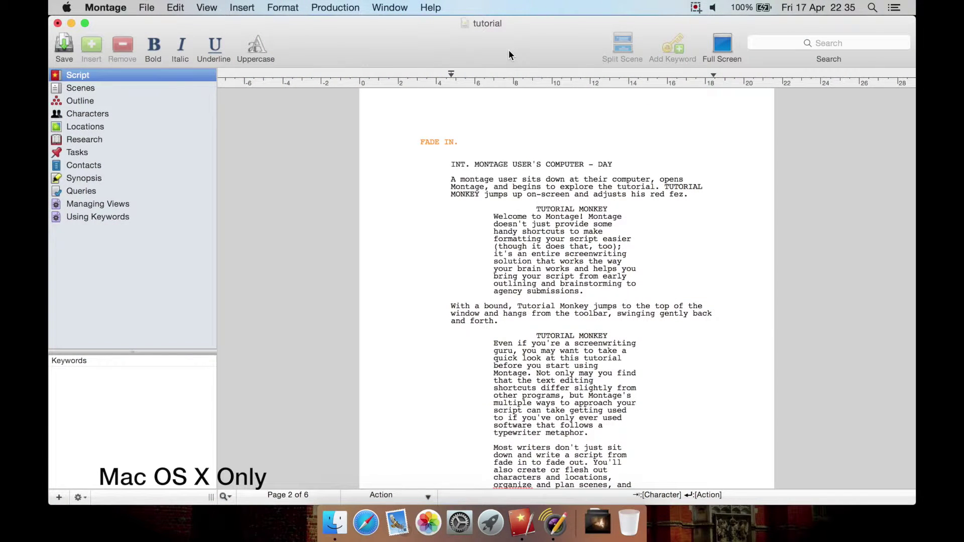
# View the Montage 1.5.4 About credits, then dismiss the splash to return to the script
pyautogui.click(100, 4)
pyautogui.click(113, 24)
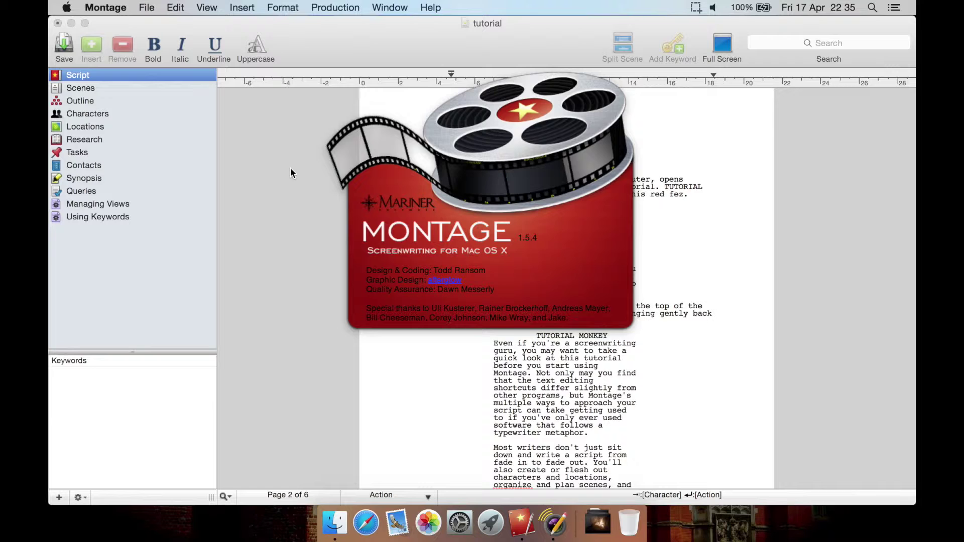
pyautogui.click(417, 188)
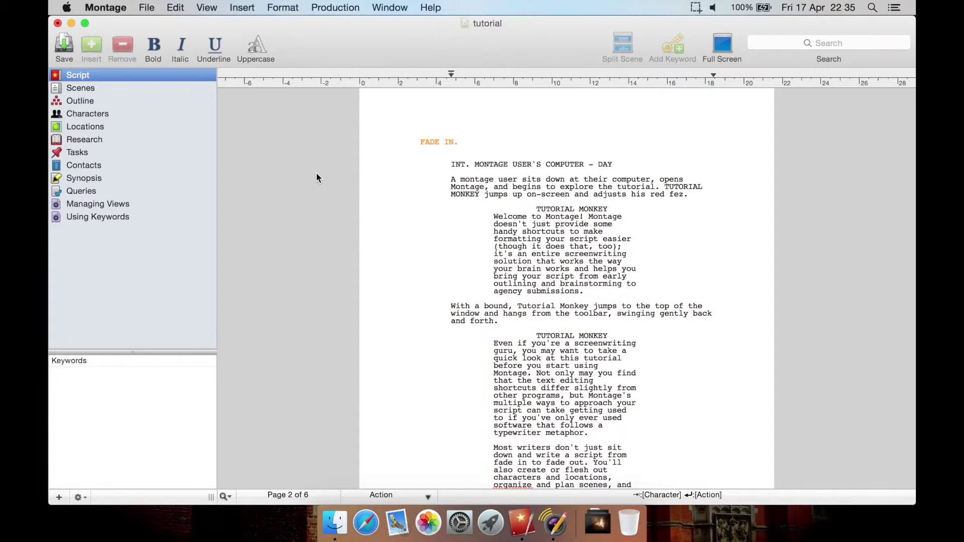
pyautogui.click(105, 7)
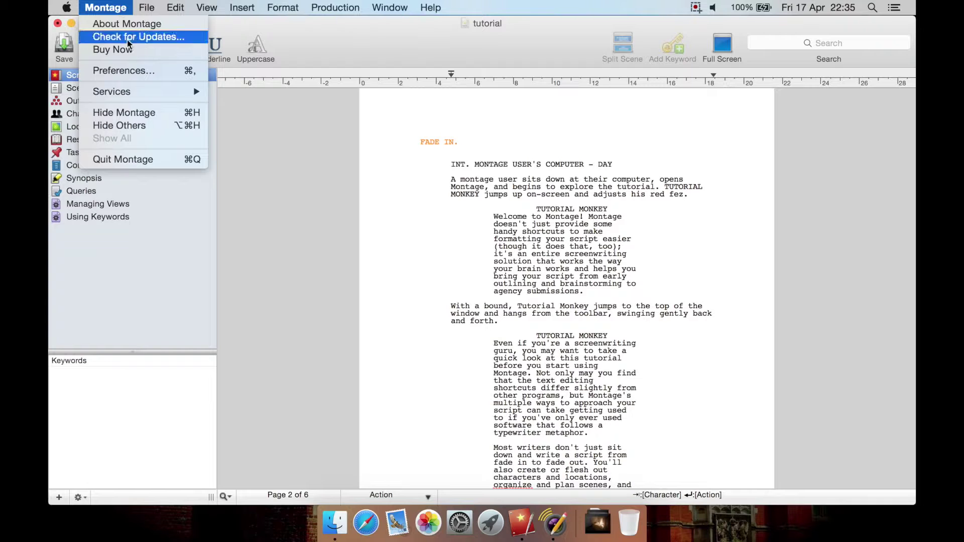
pyautogui.click(135, 72)
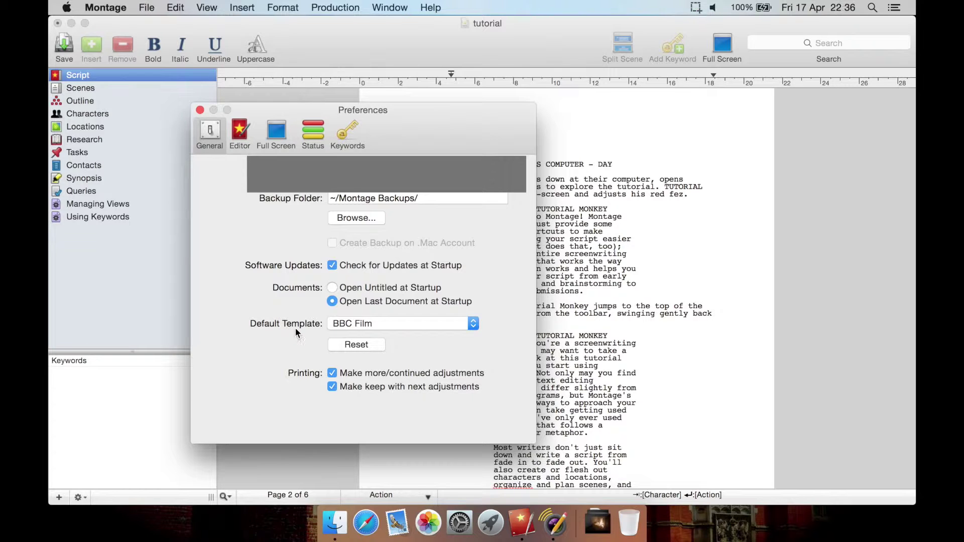
pyautogui.click(359, 327)
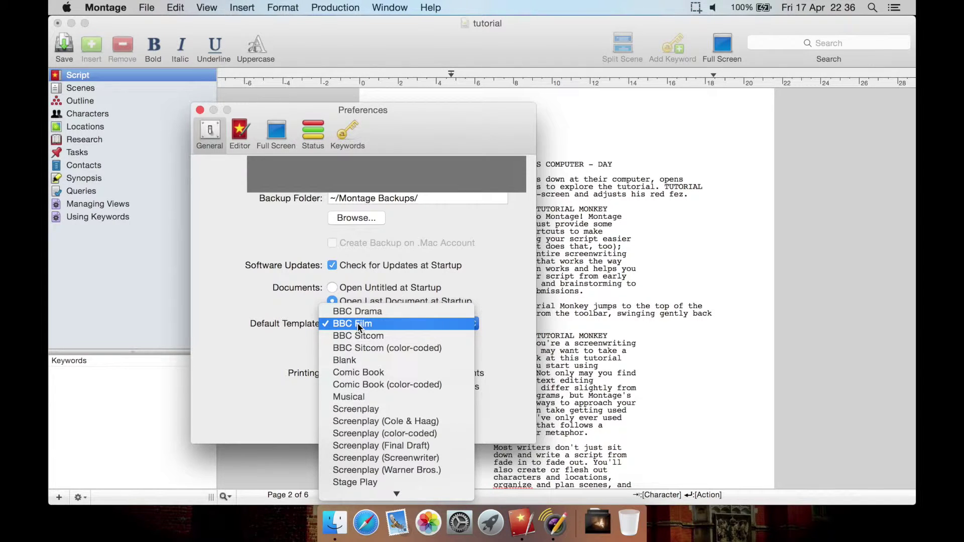
pyautogui.click(275, 330)
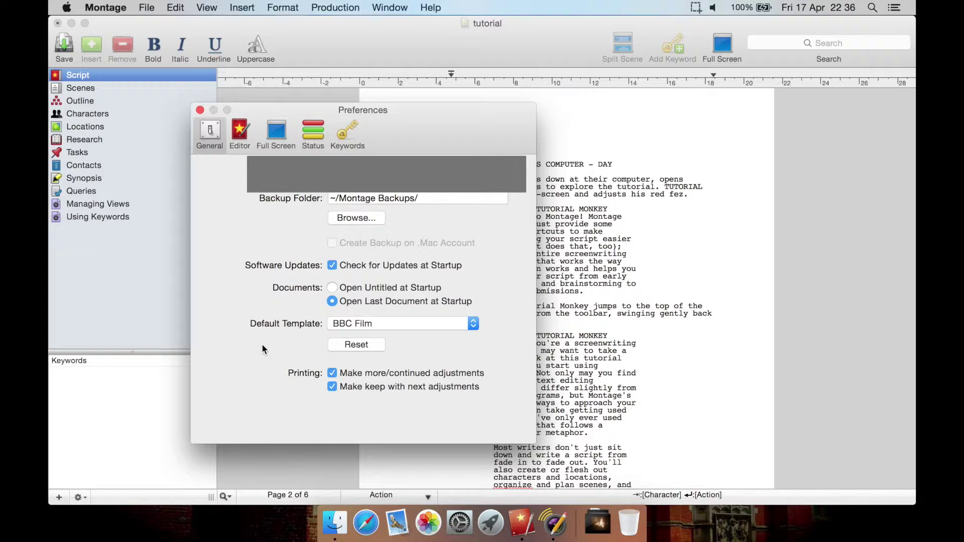
pyautogui.click(240, 133)
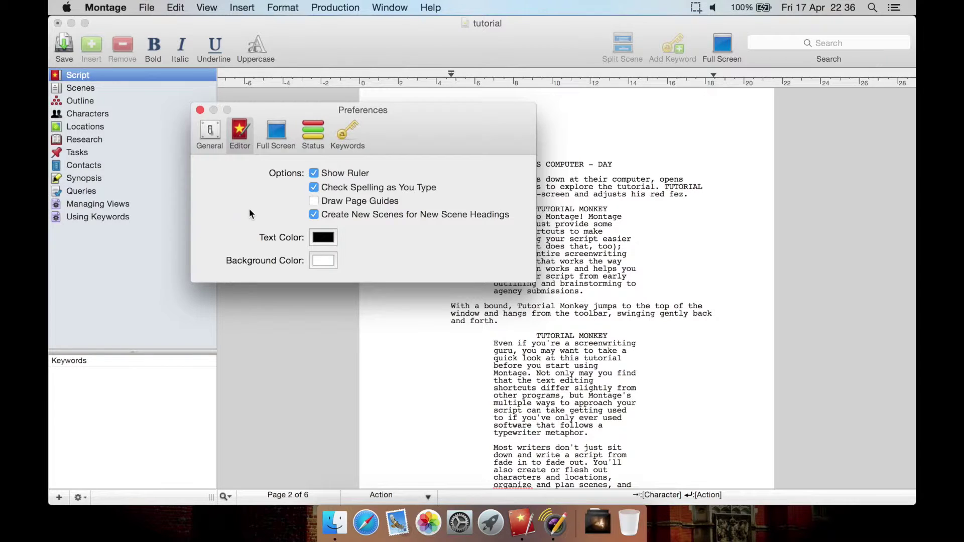
pyautogui.click(277, 138)
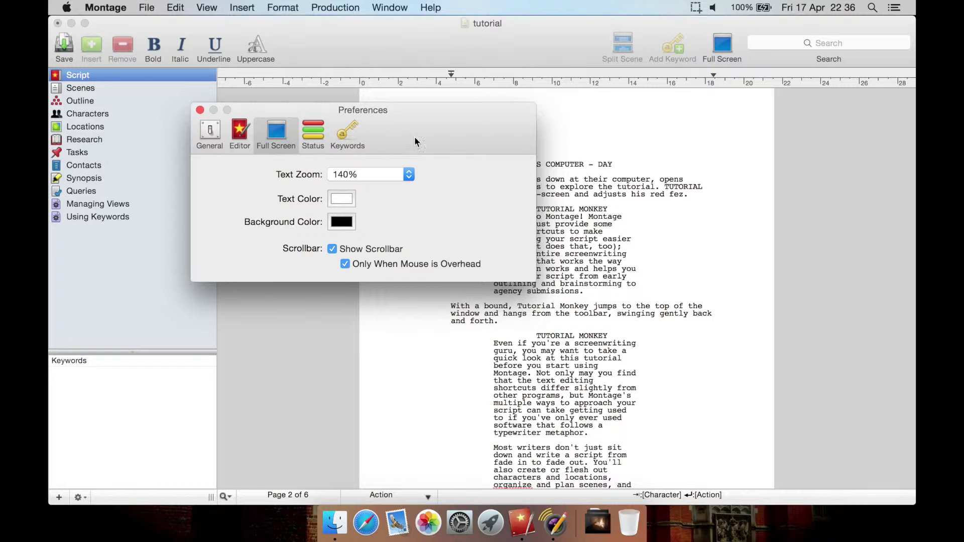
pyautogui.click(312, 135)
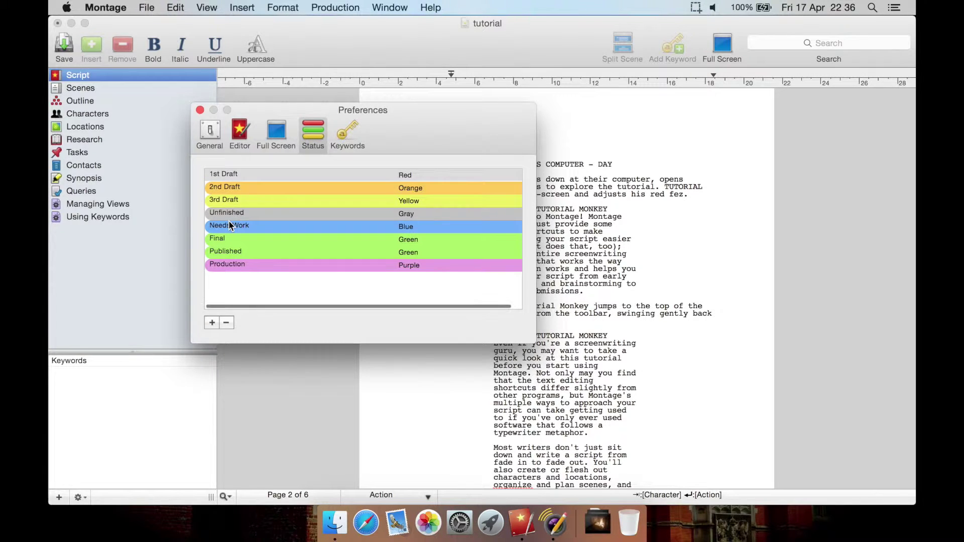
pyautogui.click(346, 145)
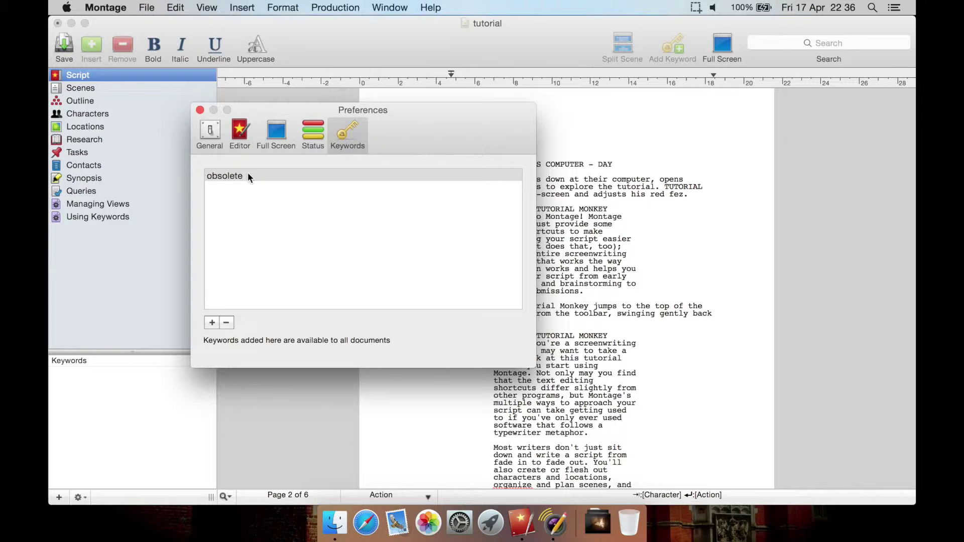
pyautogui.click(199, 110)
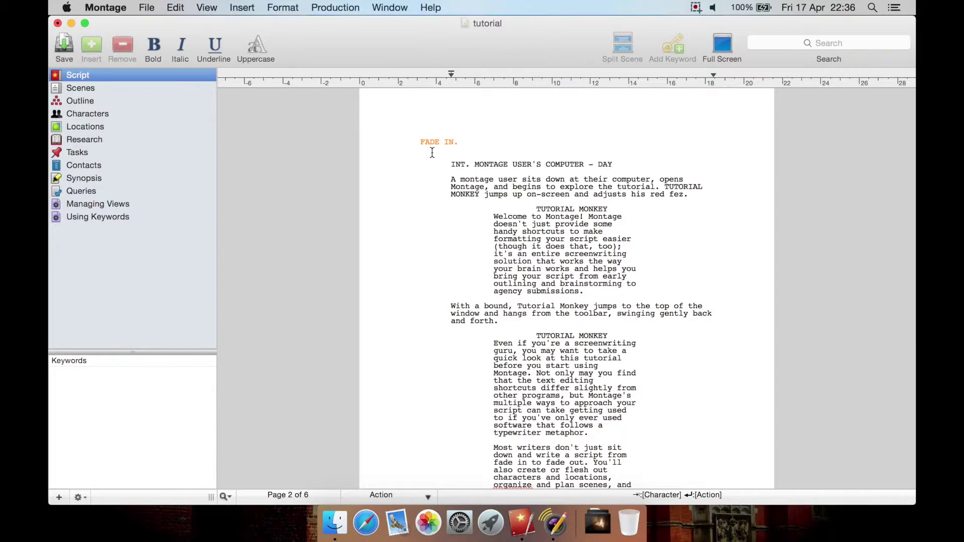
pyautogui.click(412, 140)
pyautogui.scroll(-2, 412, 140)
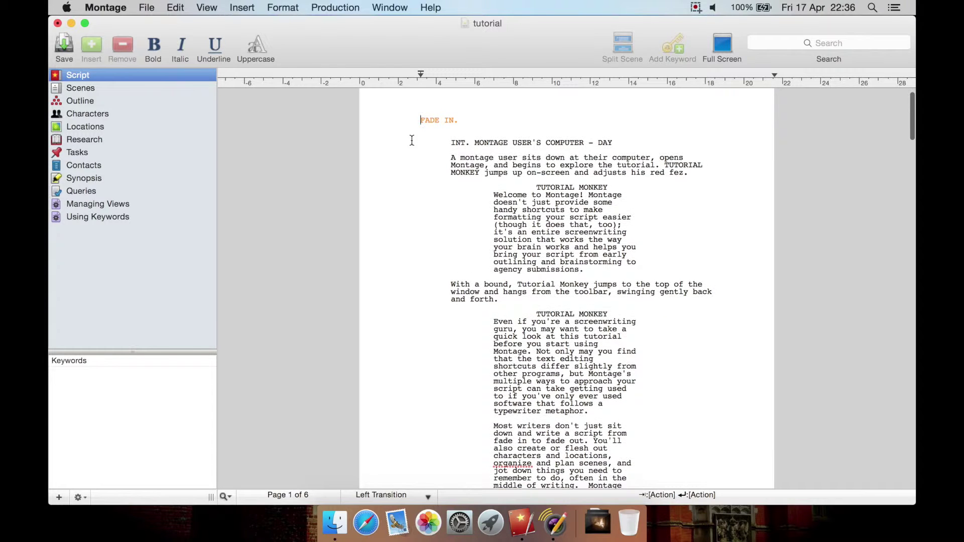
pyautogui.click(429, 8)
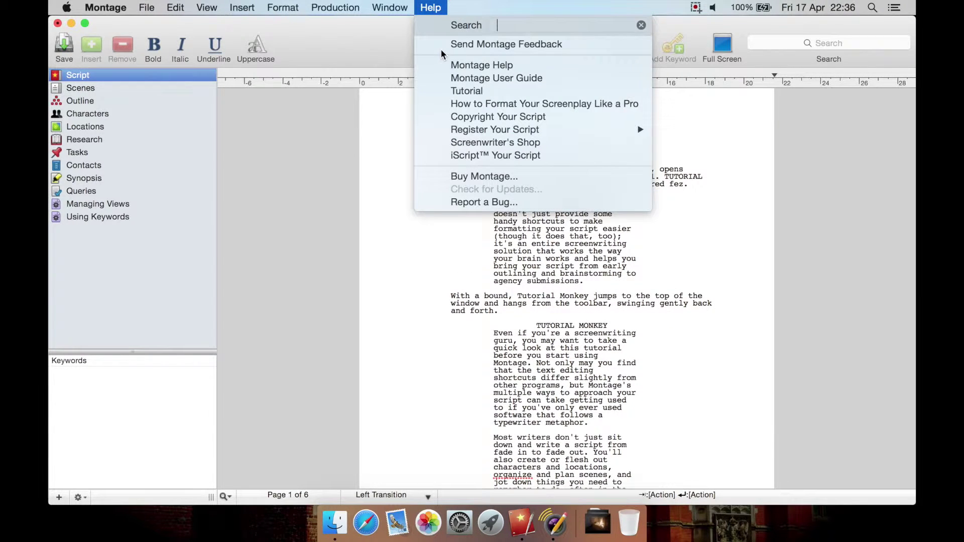
pyautogui.click(435, 7)
pyautogui.scroll(-15, 439, 309)
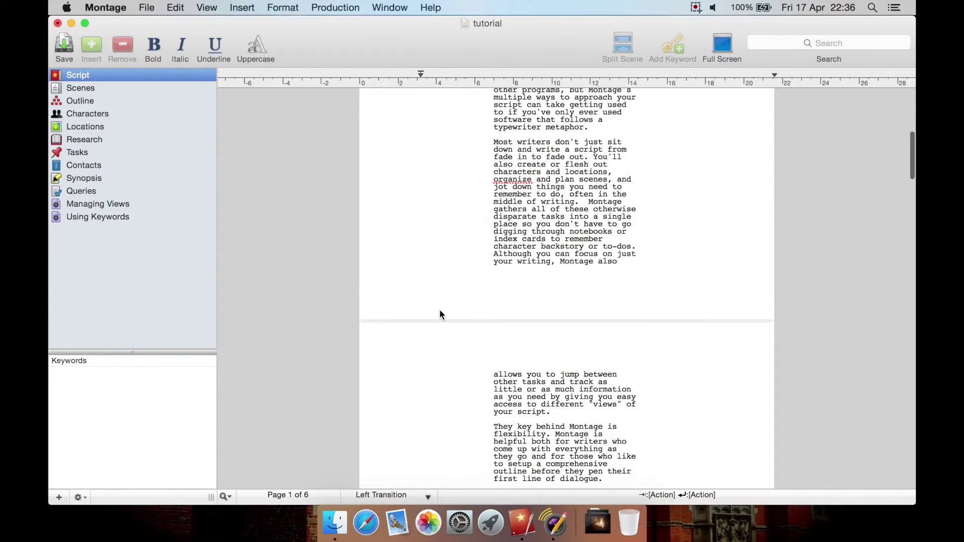
pyautogui.scroll(20, 439, 310)
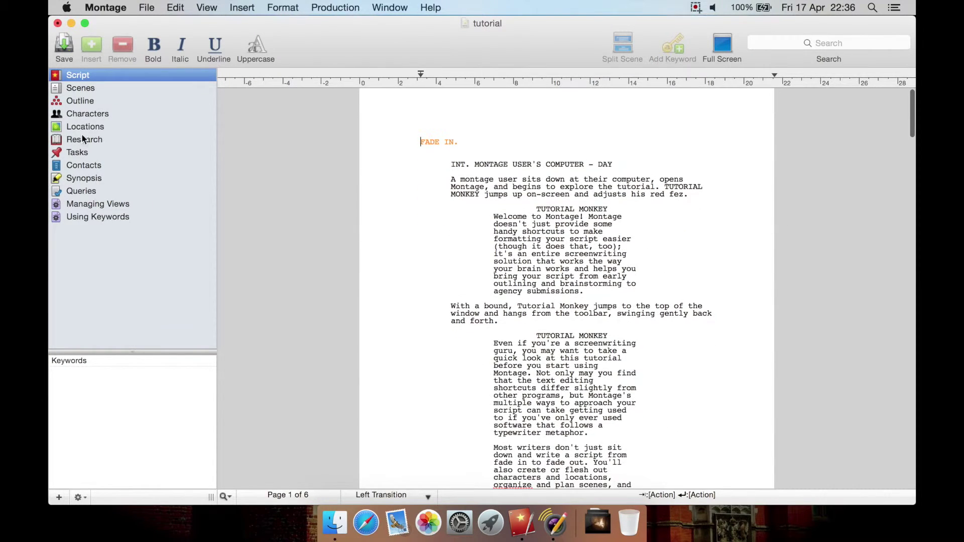
# Browse the Scenes, Outline, Characters, Locations, Tasks and Research views in the sidebar
pyautogui.click(83, 87)
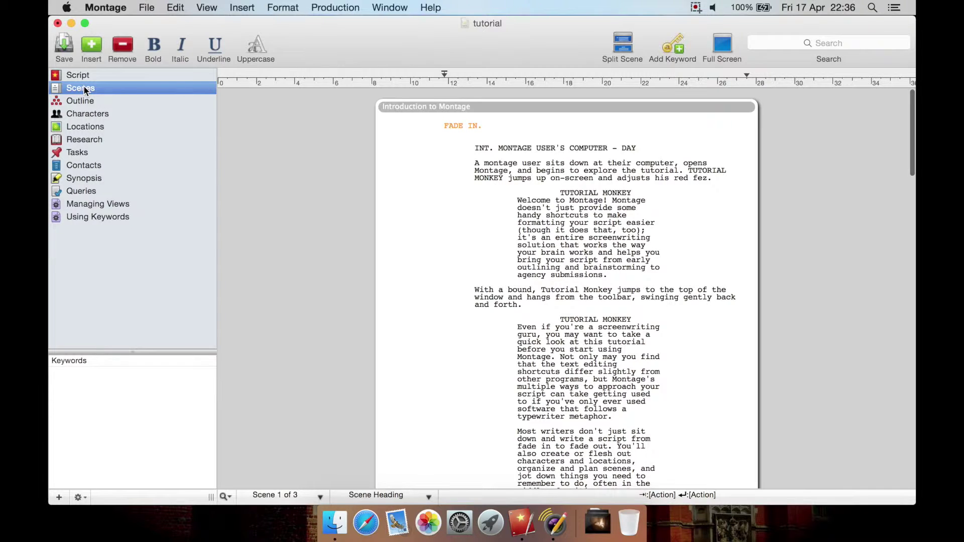
pyautogui.scroll(-15, 302, 205)
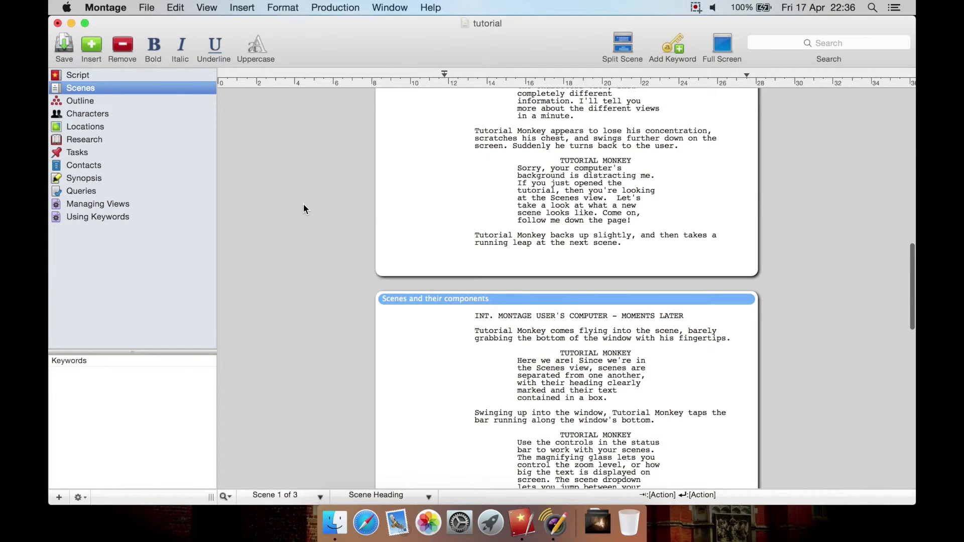
pyautogui.click(101, 103)
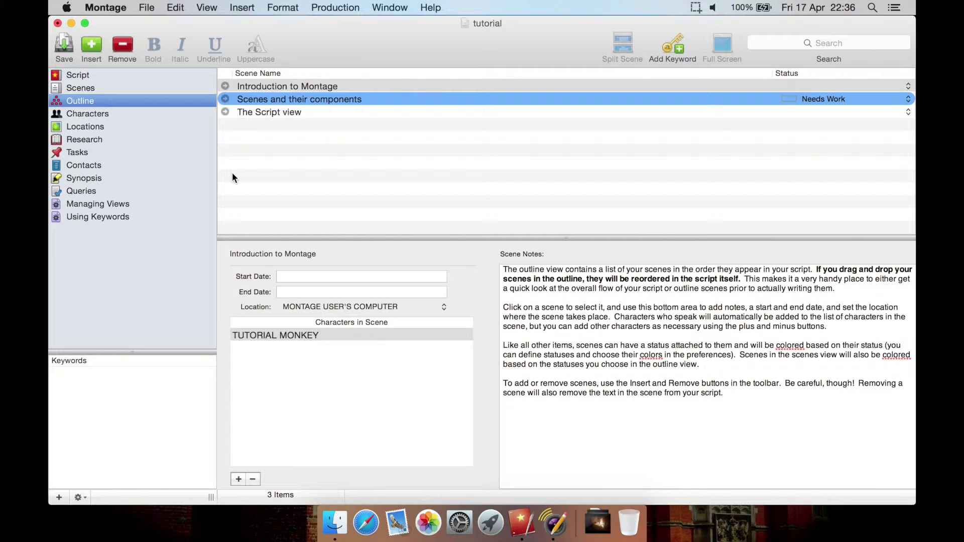
pyautogui.click(111, 114)
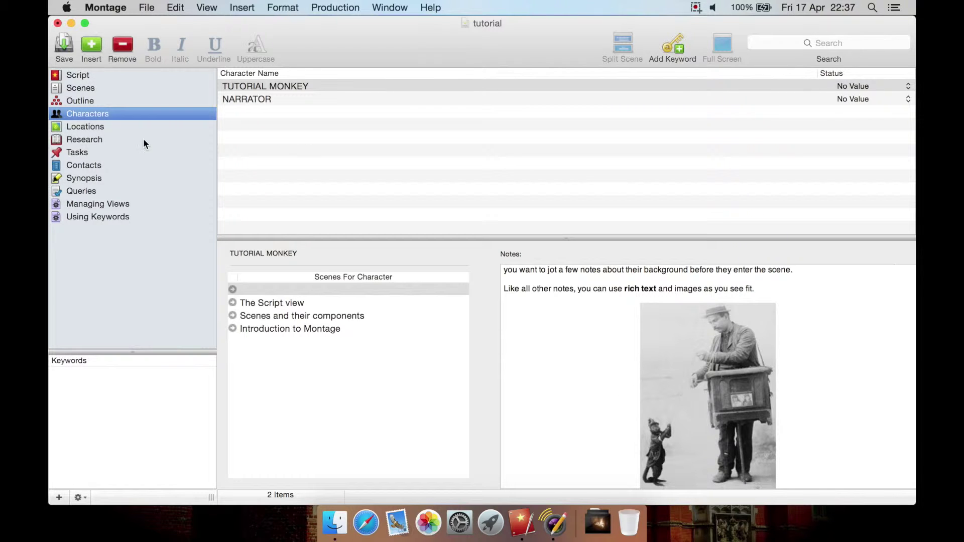
pyautogui.click(118, 129)
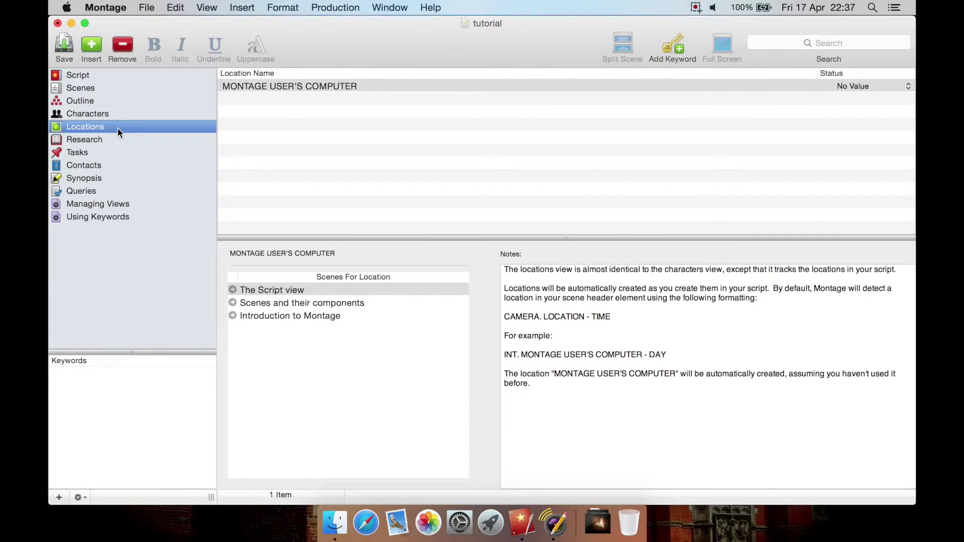
pyautogui.click(101, 149)
pyautogui.click(98, 143)
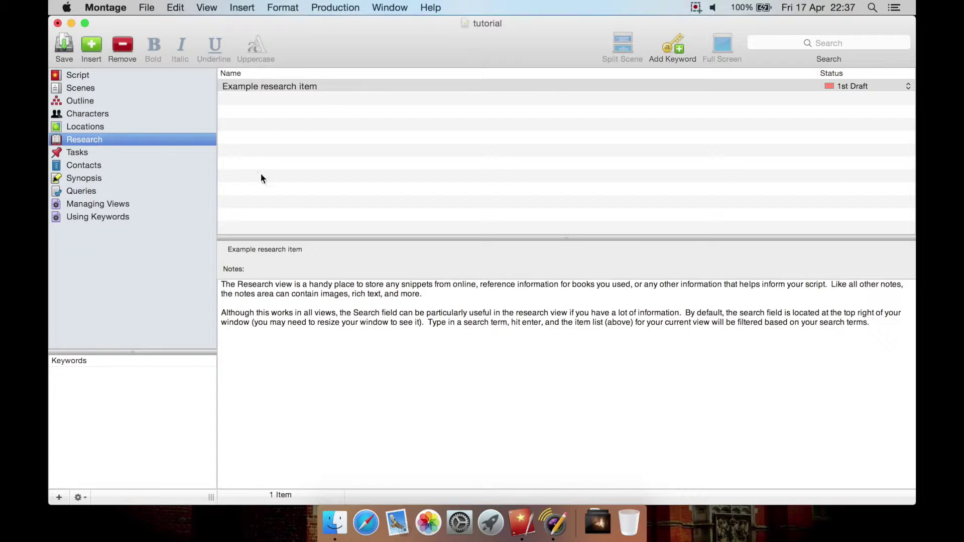
# Look over the Tasks, Contacts, Synopsis, Queries and Using Keywords views, then return to Script
pyautogui.click(86, 155)
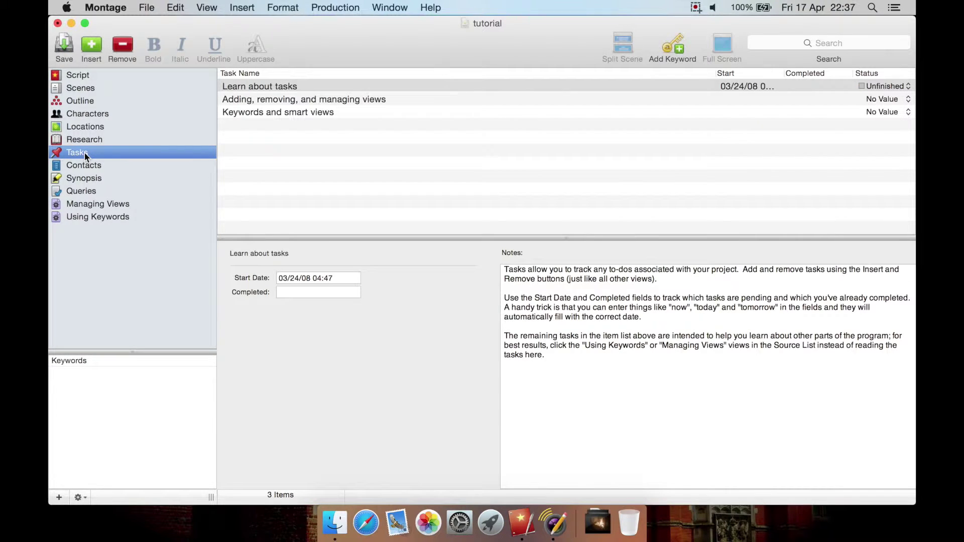
pyautogui.click(88, 165)
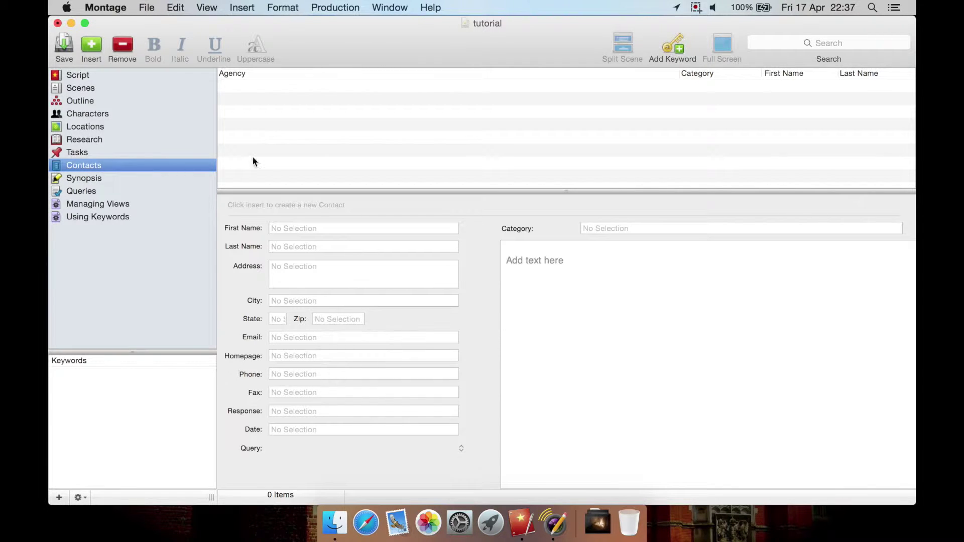
pyautogui.click(115, 181)
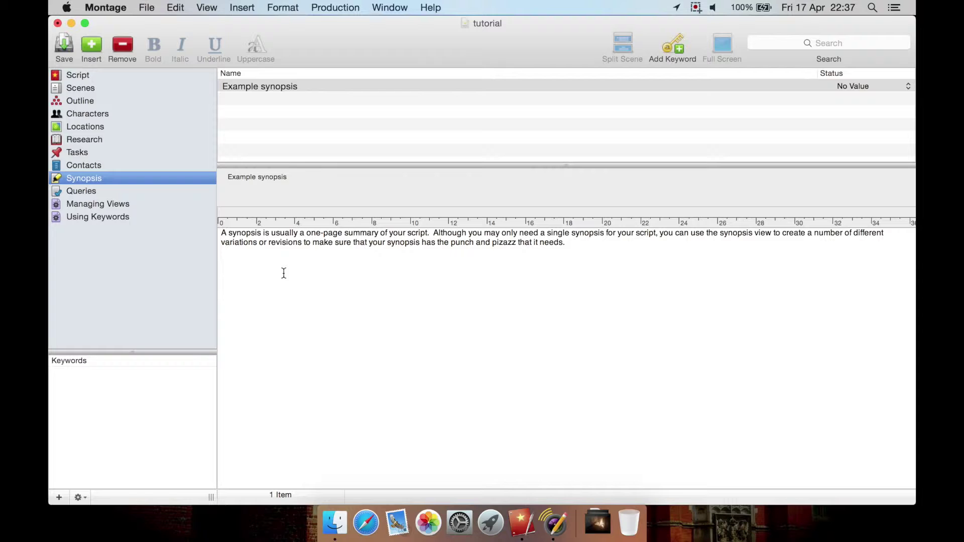
pyautogui.click(91, 190)
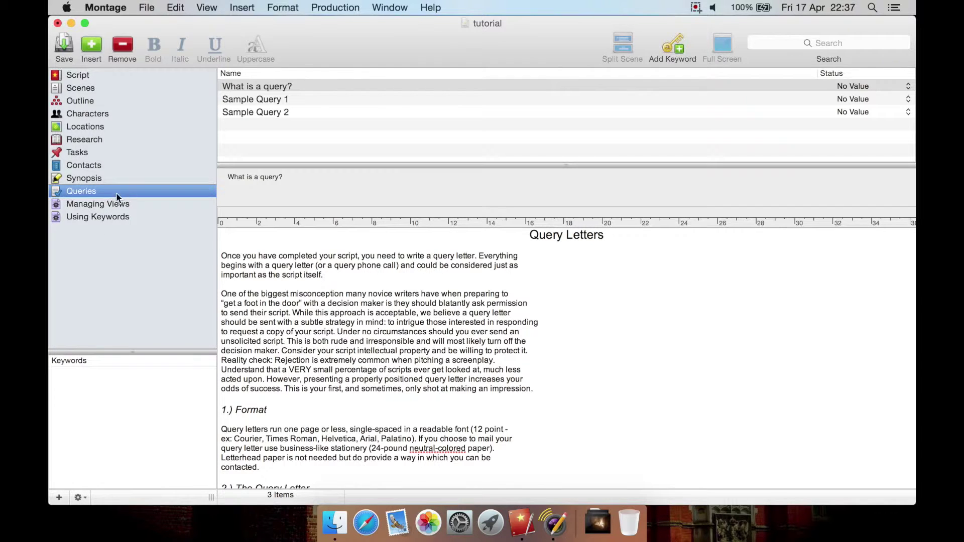
pyautogui.click(99, 217)
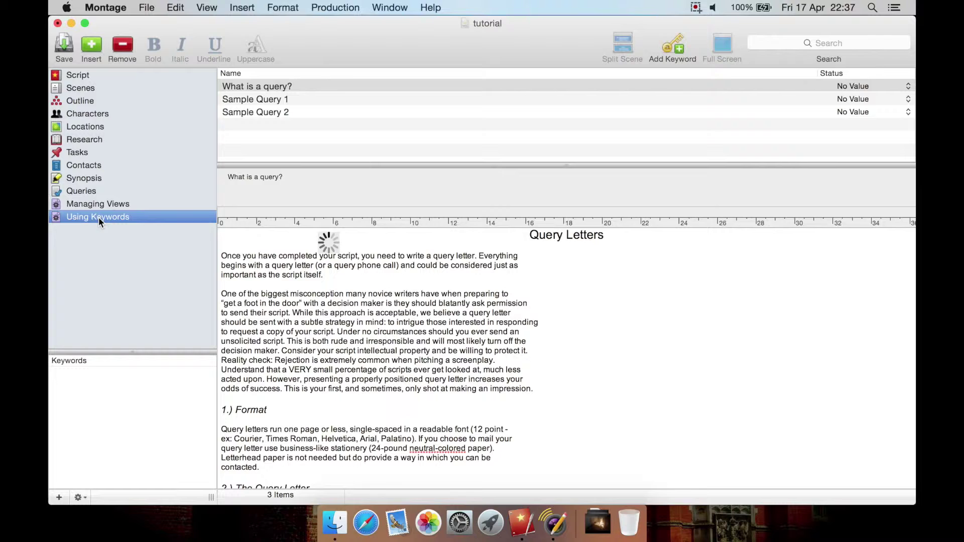
pyautogui.click(88, 190)
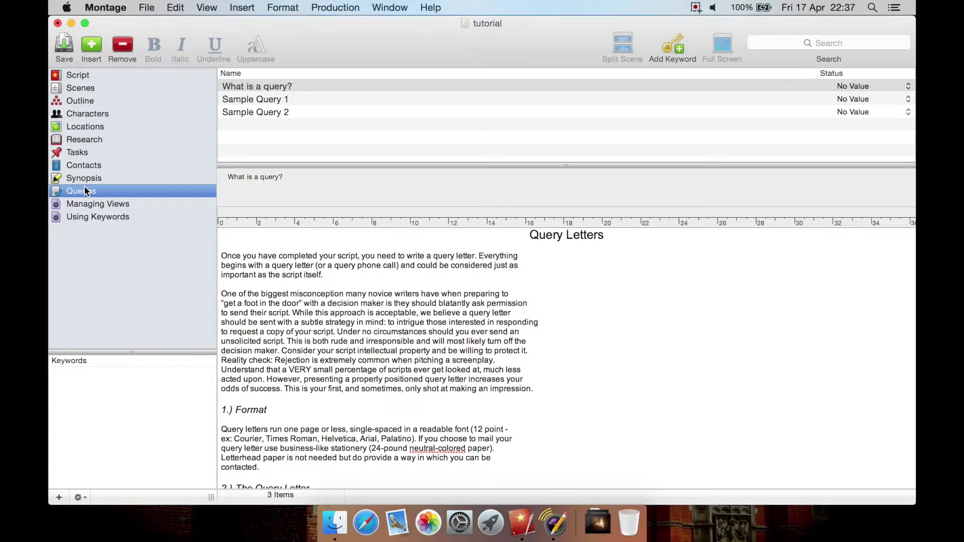
pyautogui.click(71, 75)
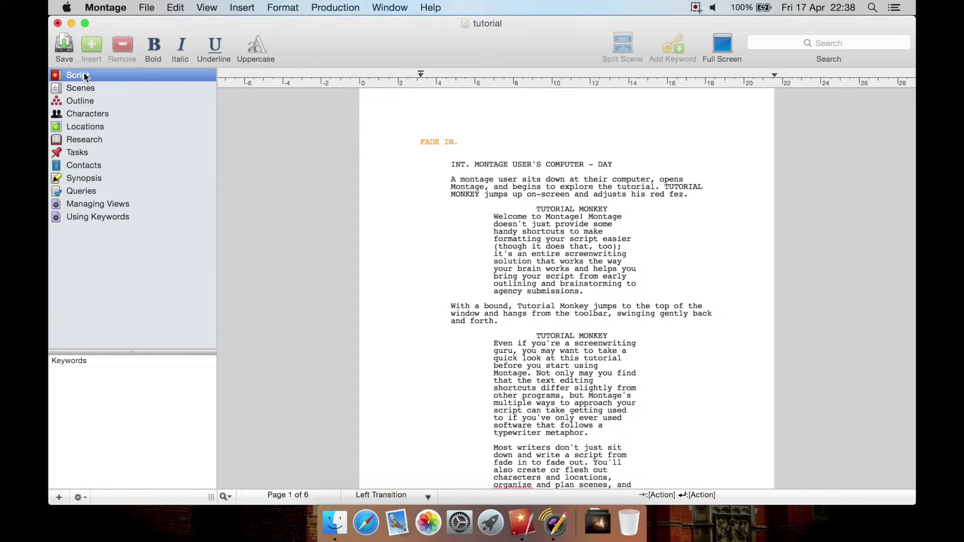
pyautogui.click(153, 5)
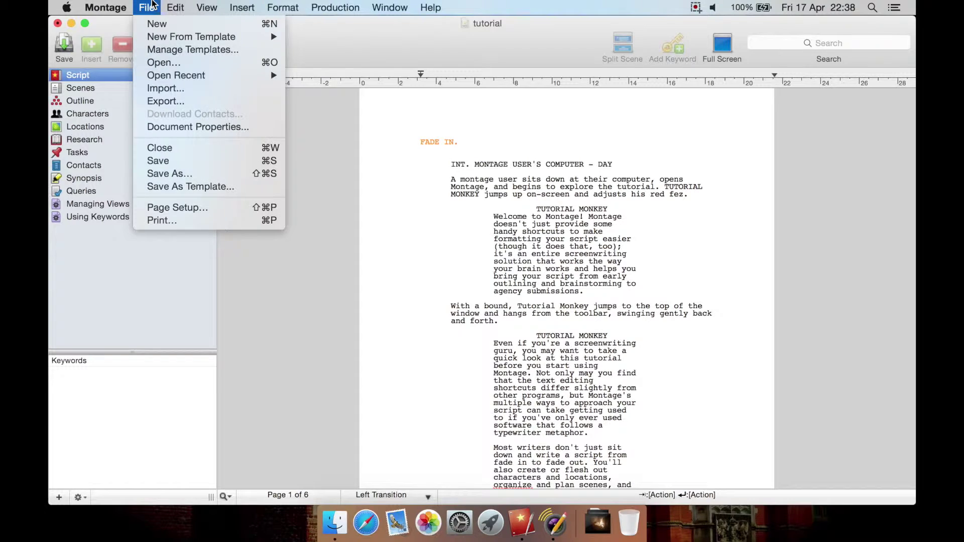
pyautogui.click(150, 8)
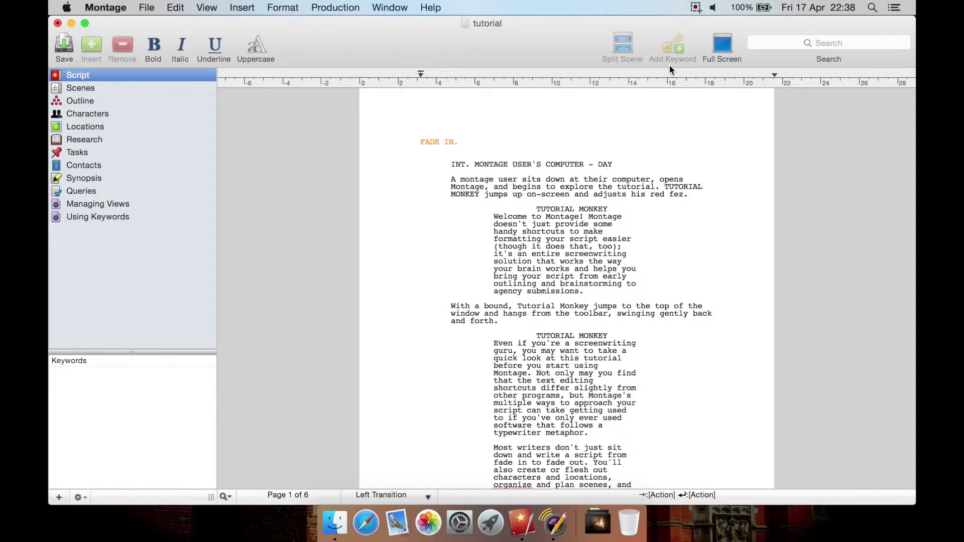
pyautogui.click(715, 44)
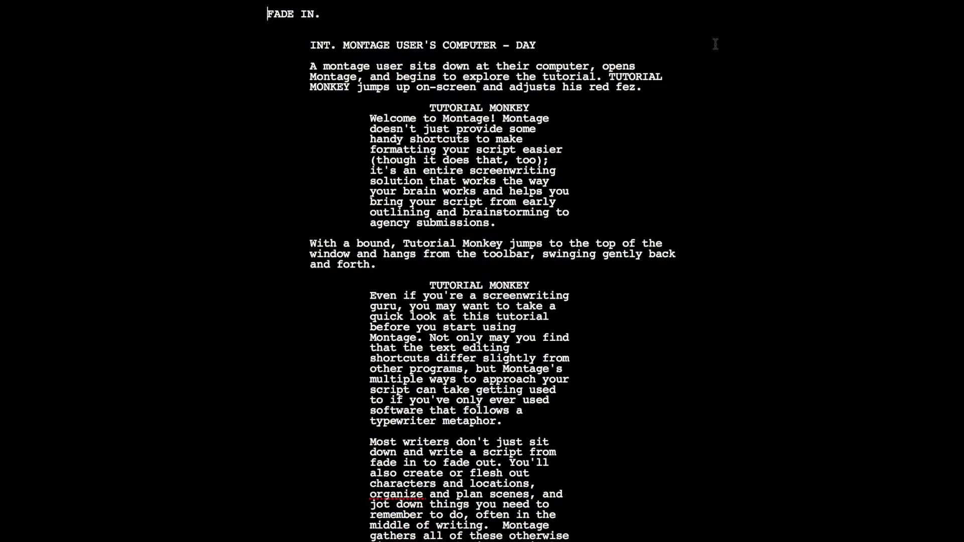
pyautogui.press('Escape')
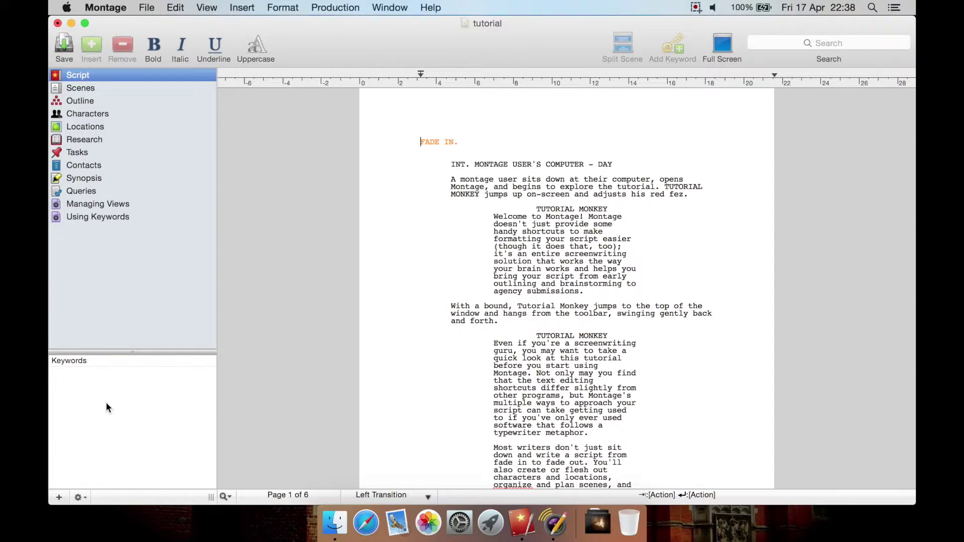
# Add New Smart View 1 without rules and go back to the Script view
pyautogui.click(58, 501)
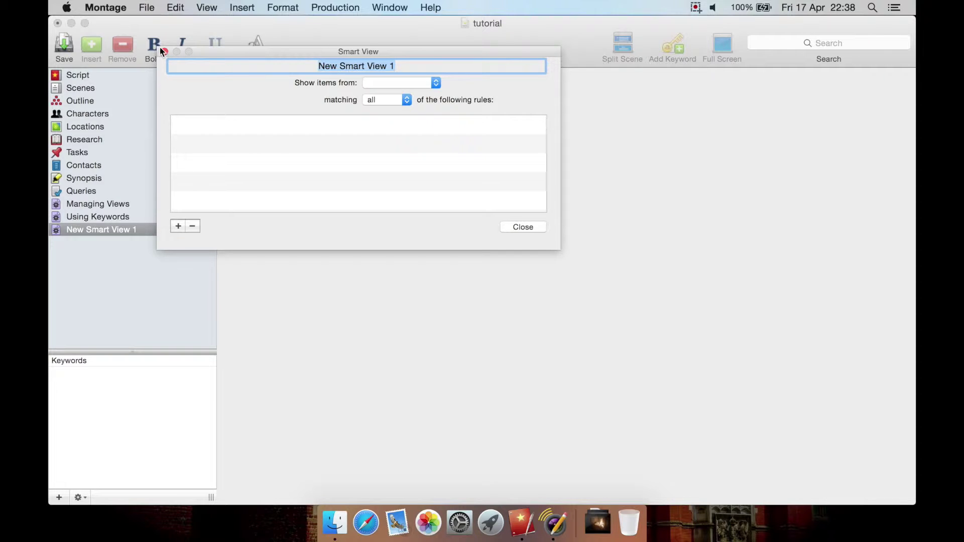
pyautogui.click(163, 51)
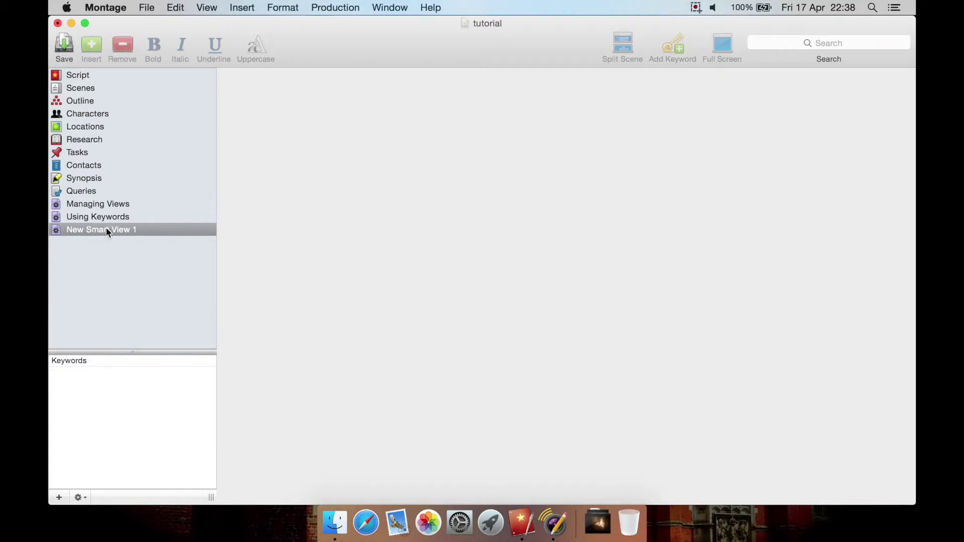
pyautogui.click(80, 75)
# Check the view options menu, then select the opening scene heading INT. MONTAGE USER'S COMPUTER – DAY
pyautogui.click(87, 497)
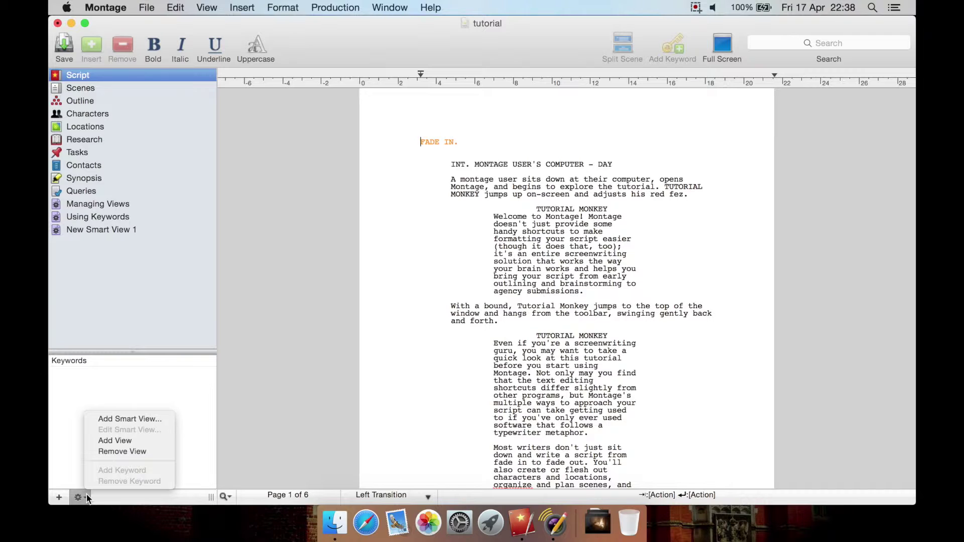
pyautogui.click(87, 498)
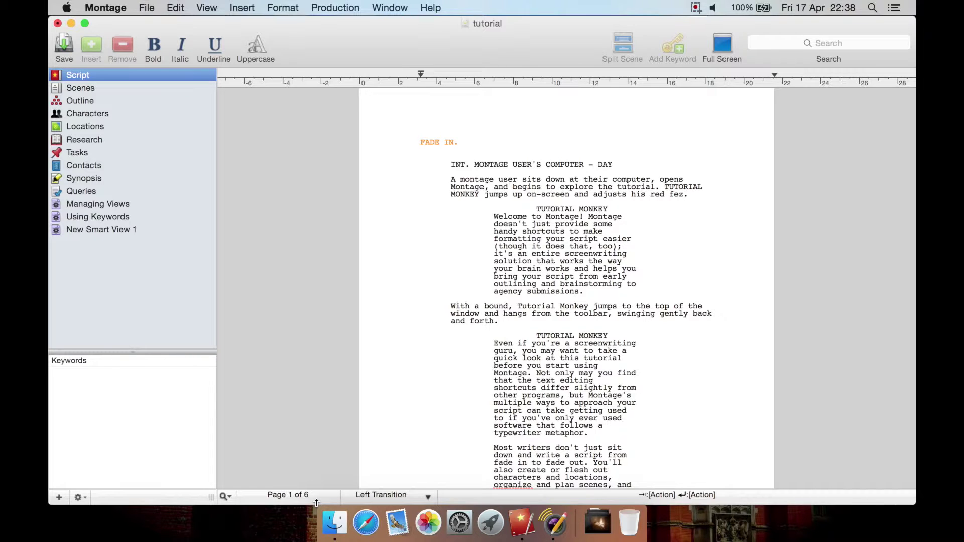
pyautogui.click(446, 162)
pyautogui.tripleClick(446, 162)
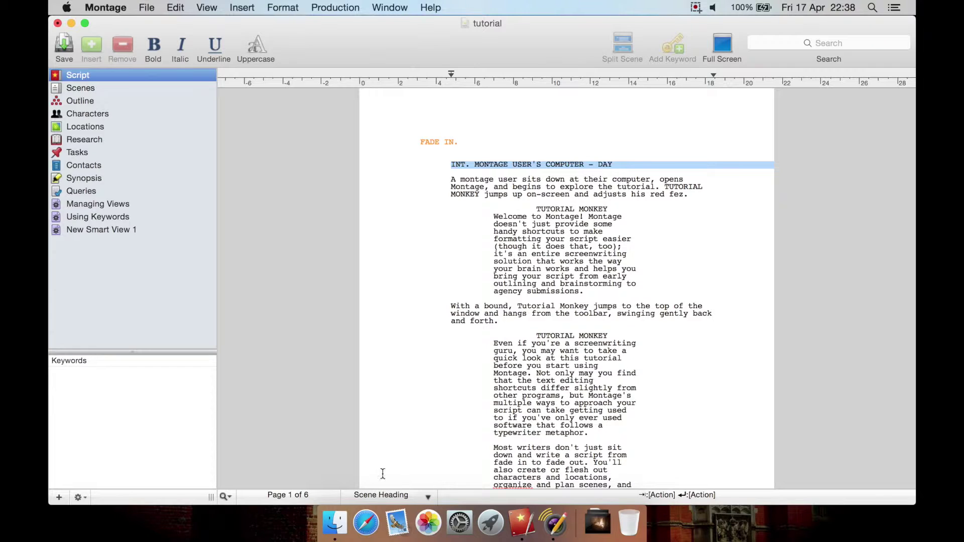
pyautogui.click(429, 494)
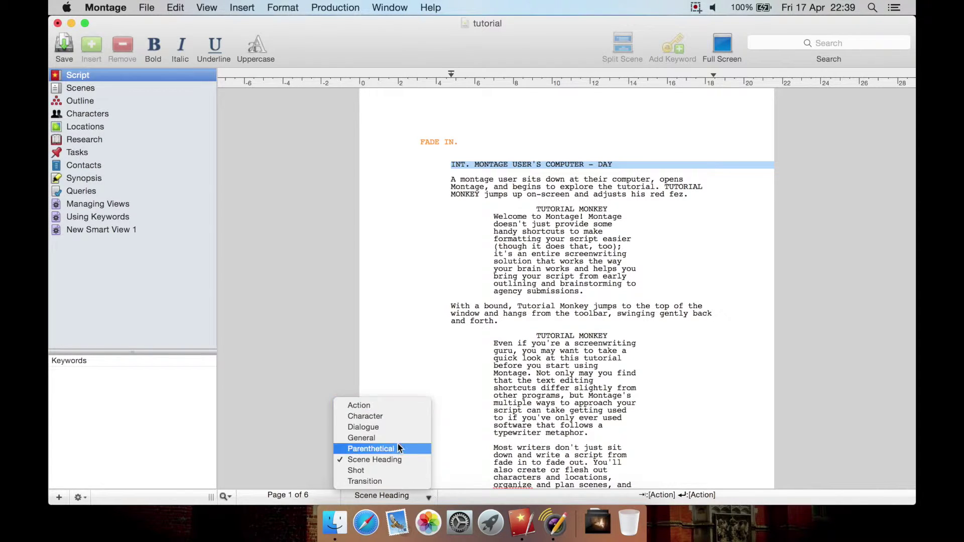
pyautogui.click(381, 417)
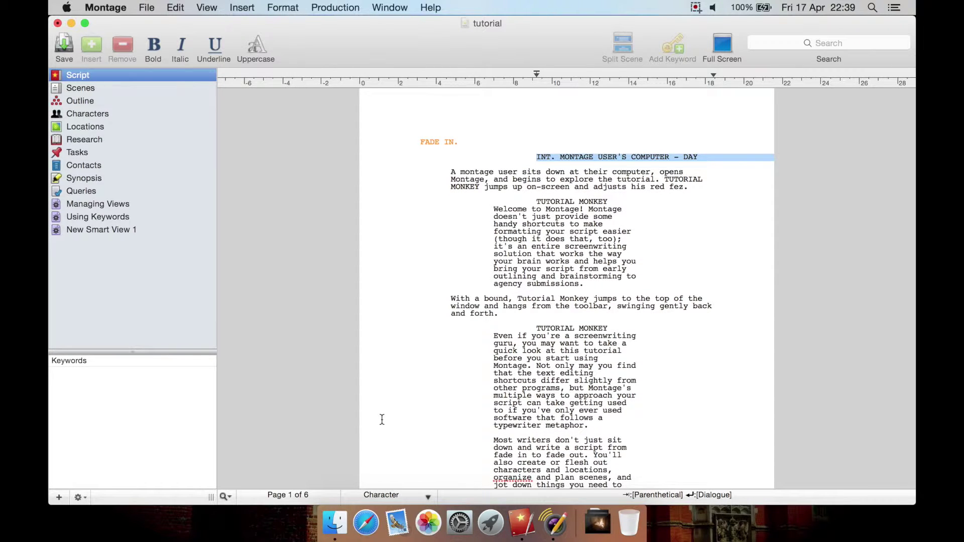
pyautogui.click(420, 495)
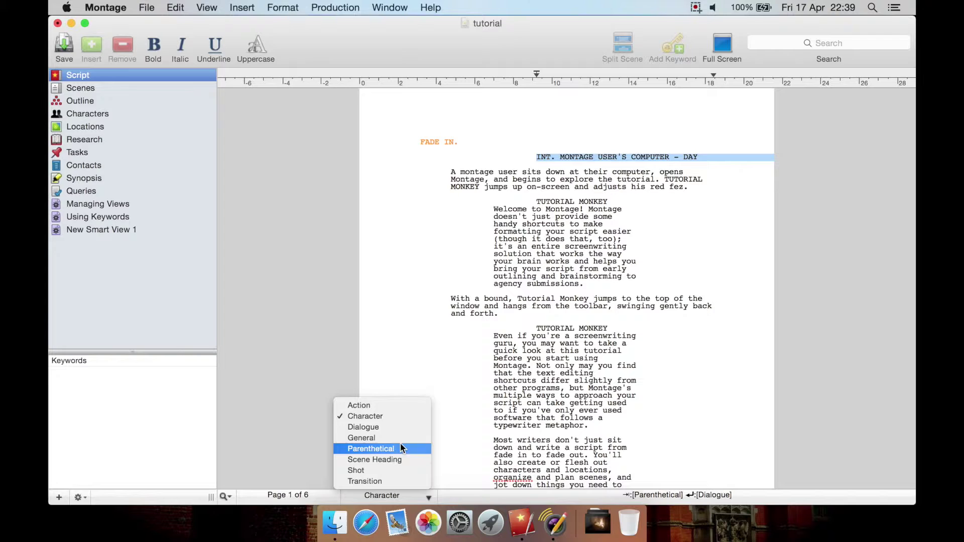
pyautogui.click(376, 428)
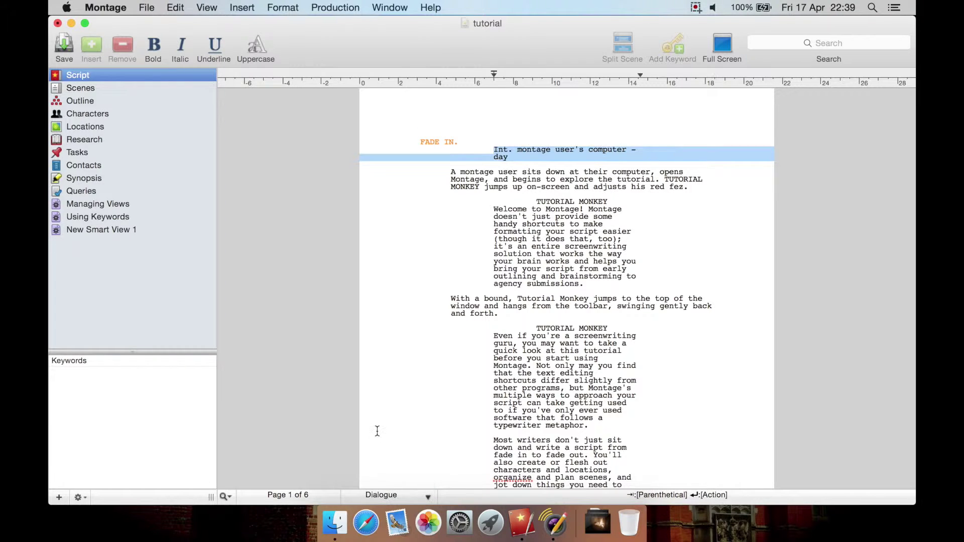
pyautogui.click(399, 495)
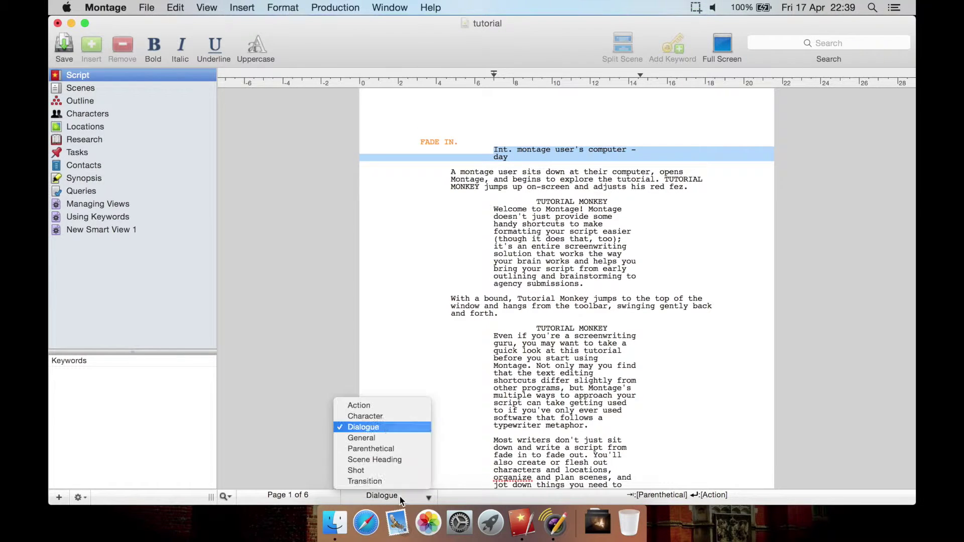
pyautogui.click(379, 479)
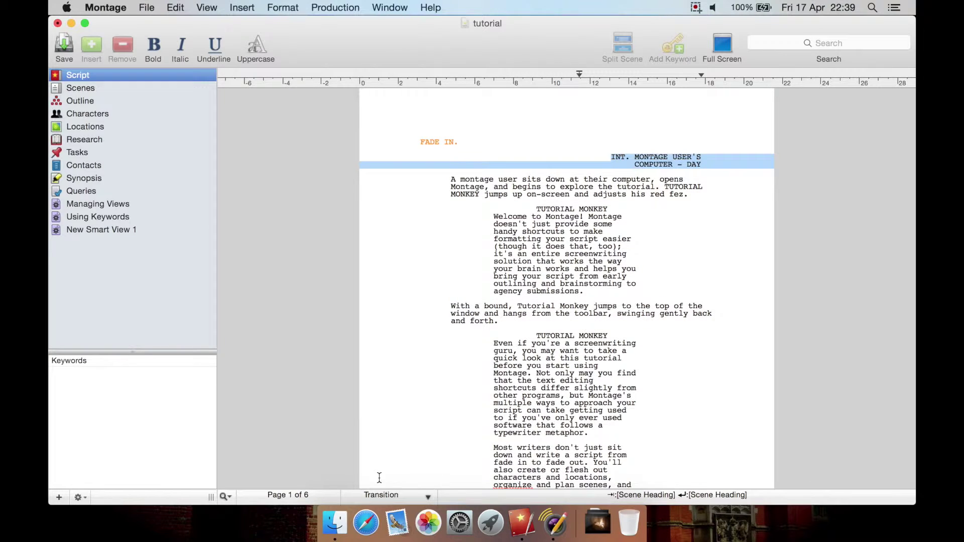
pyautogui.click(394, 496)
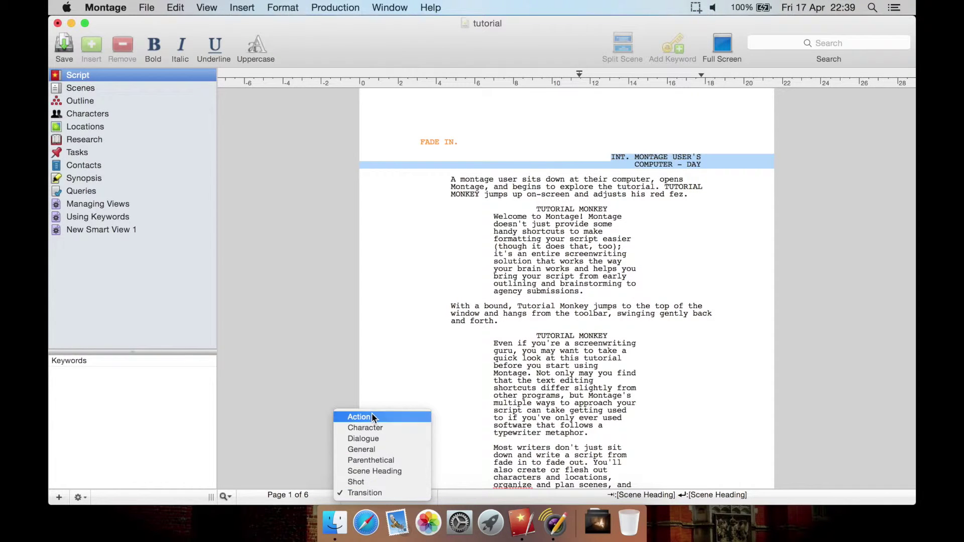
pyautogui.click(372, 469)
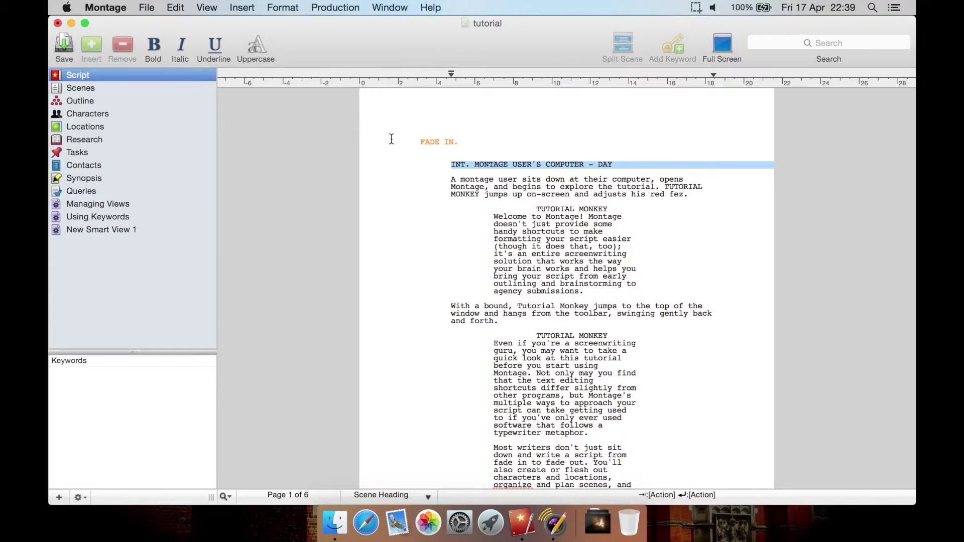
pyautogui.click(450, 174)
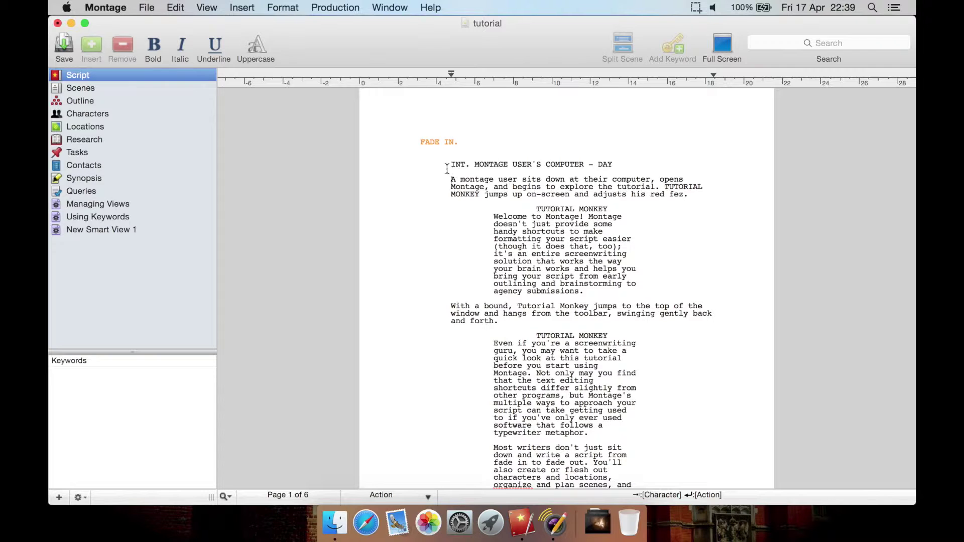
pyautogui.click(249, 11)
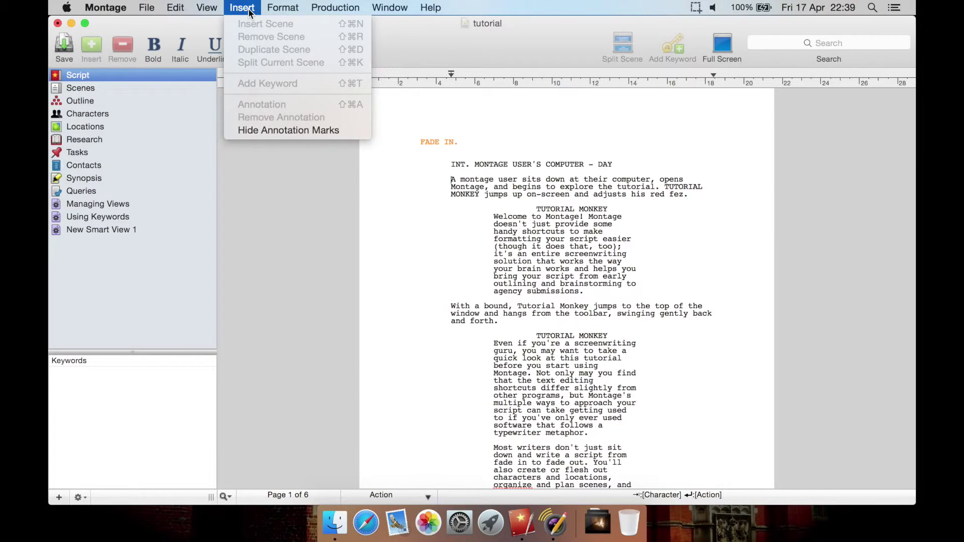
pyautogui.moveTo(283, 8)
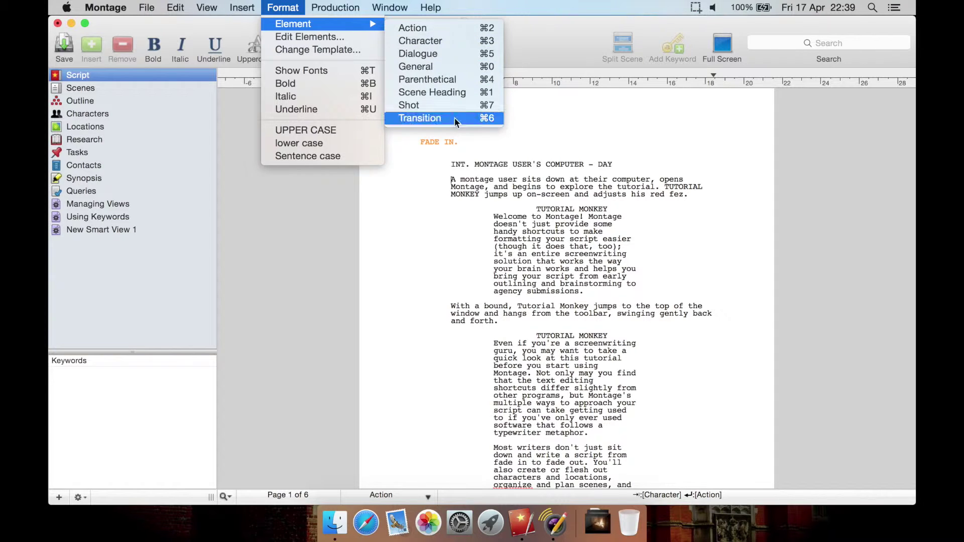
pyautogui.click(441, 195)
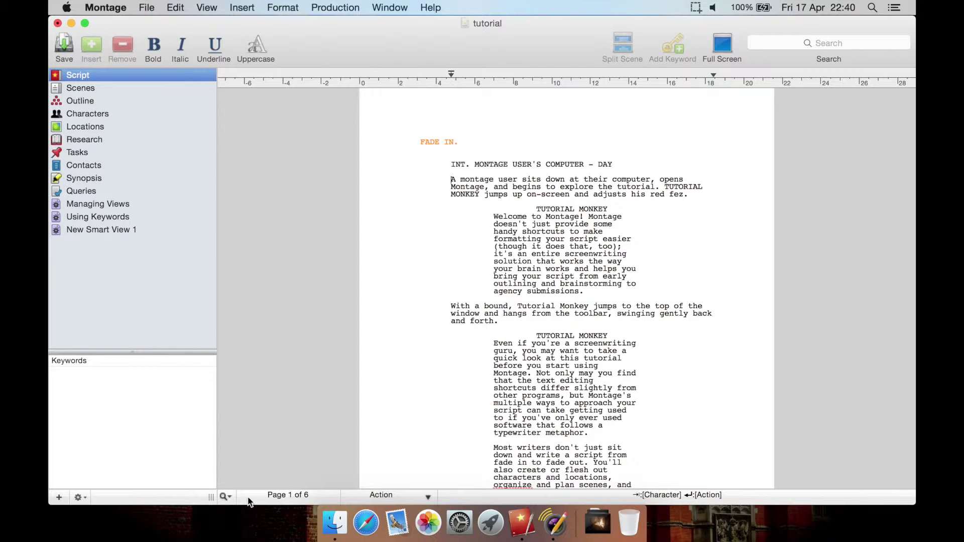
pyautogui.click(224, 497)
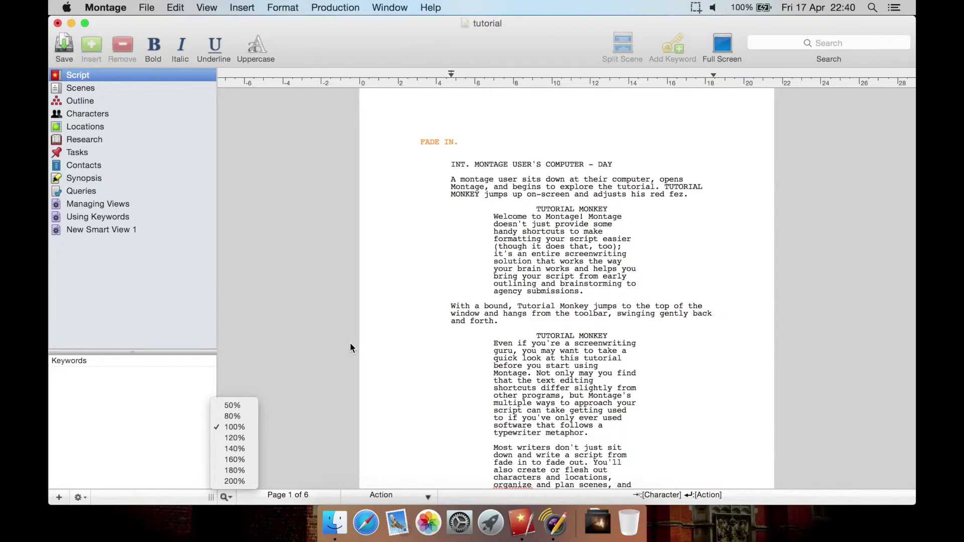
pyautogui.click(246, 407)
pyautogui.click(227, 496)
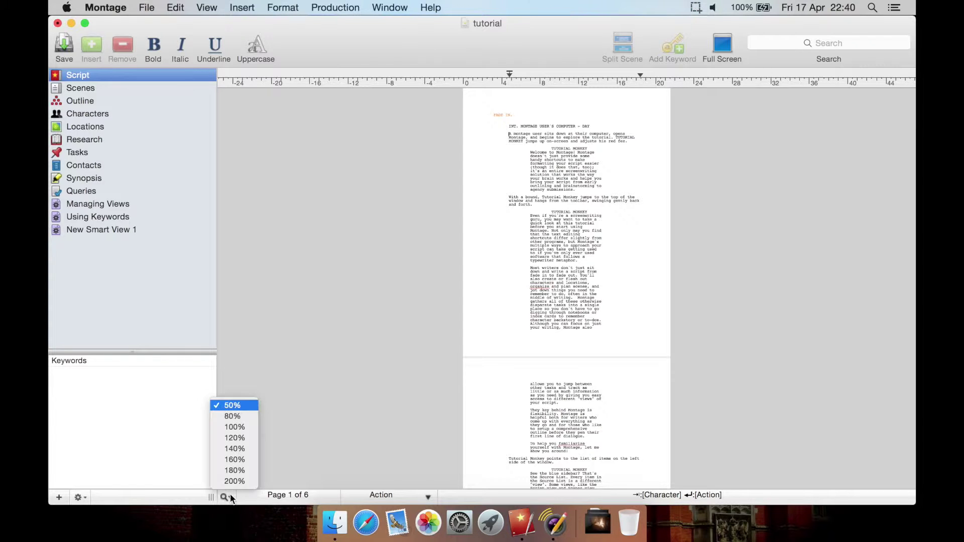
pyautogui.click(237, 480)
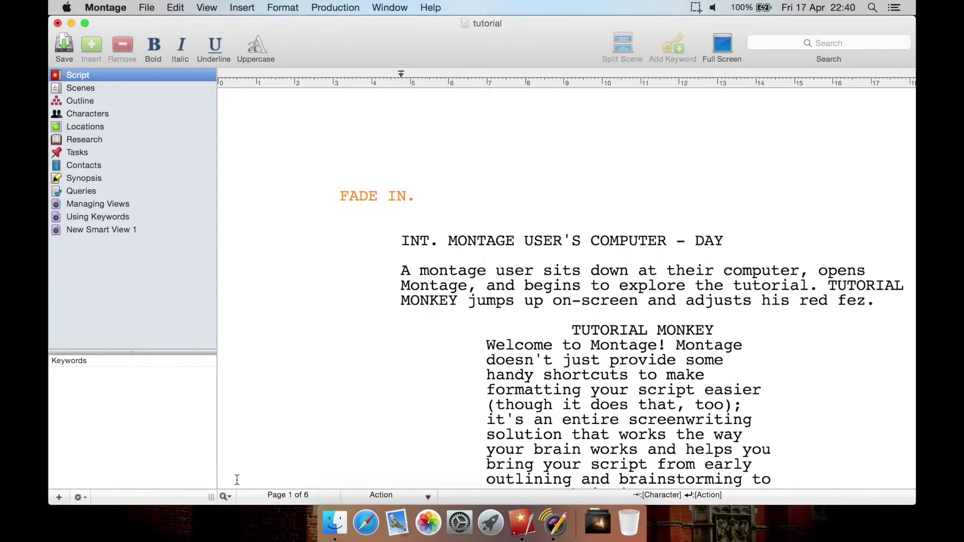
pyautogui.click(225, 496)
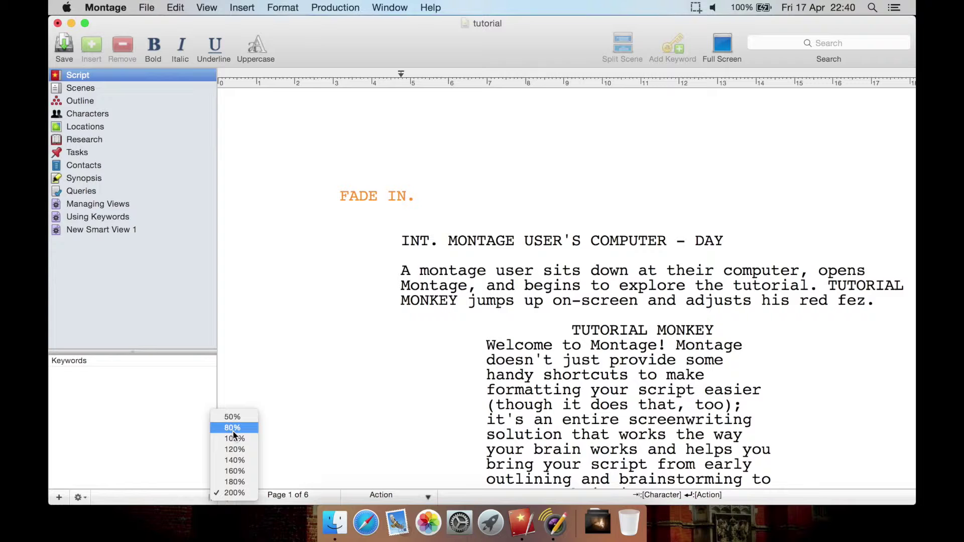
pyautogui.click(235, 438)
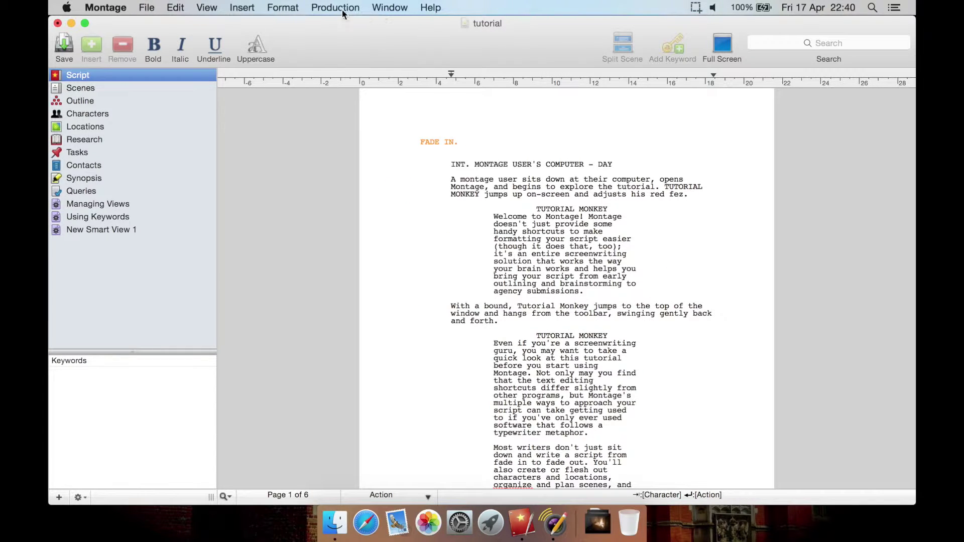
# Browse File > New From Template to see templates from BBC Drama to TV Sitcom
pyautogui.click(155, 5)
pyautogui.moveTo(119, 10)
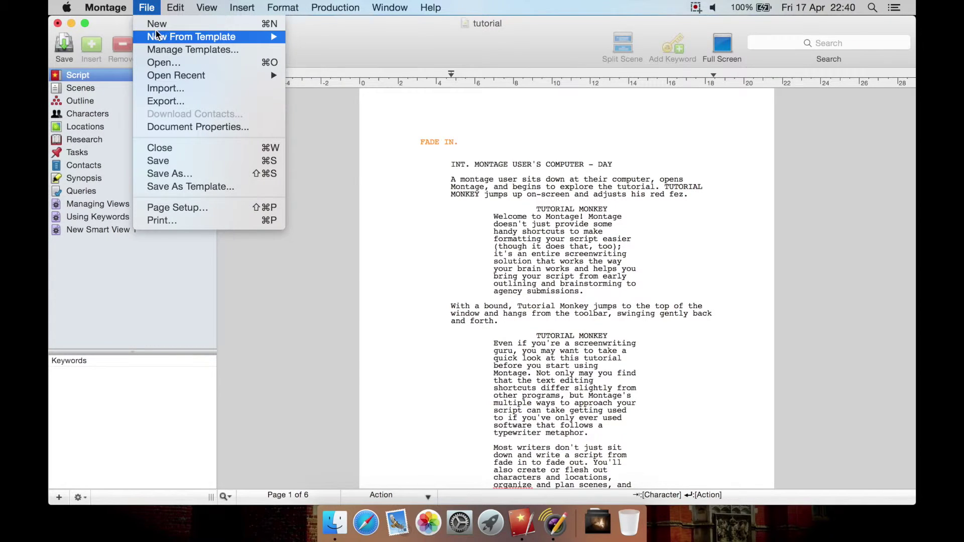
pyautogui.moveTo(160, 38)
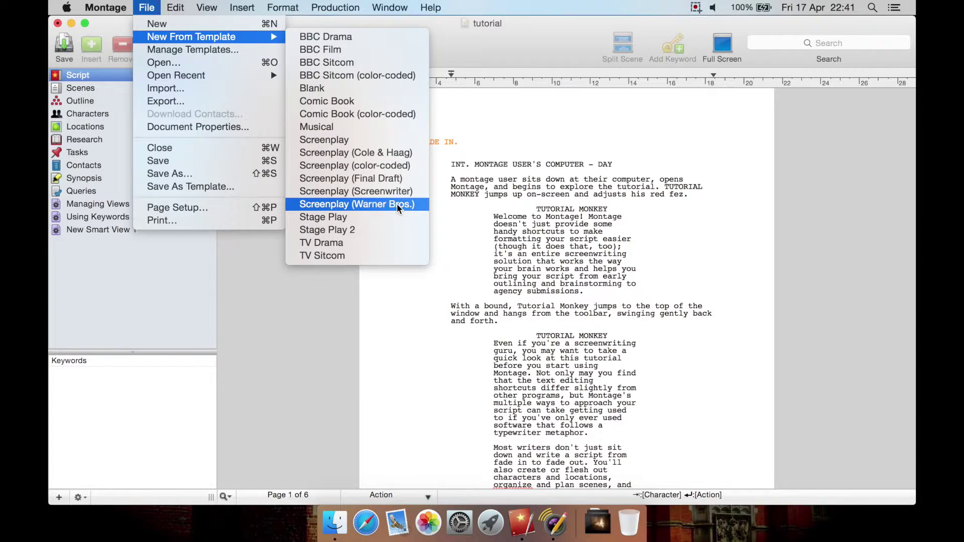
pyautogui.click(245, 51)
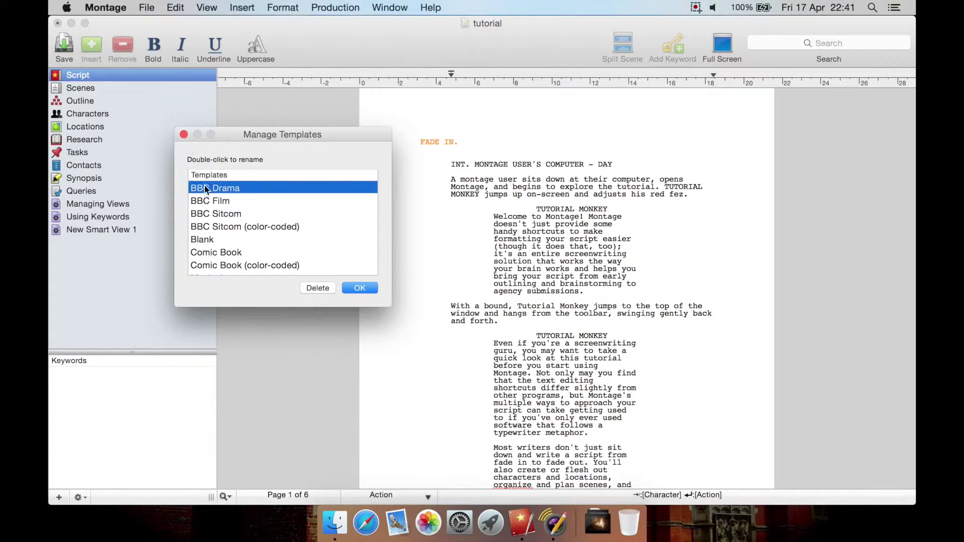
pyautogui.click(183, 135)
pyautogui.click(175, 8)
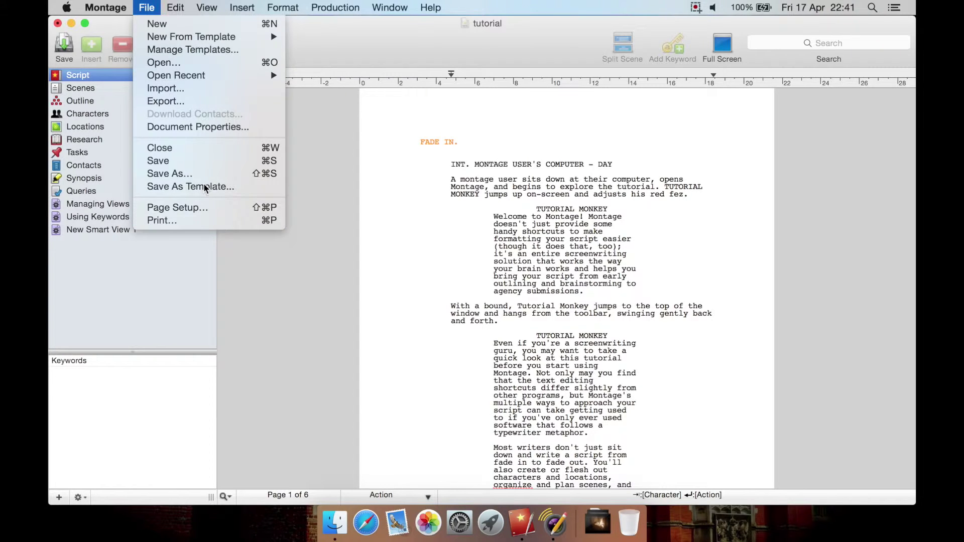
# In Document Properties, view the Character element, then try %p as the printing header and clear it
pyautogui.click(207, 127)
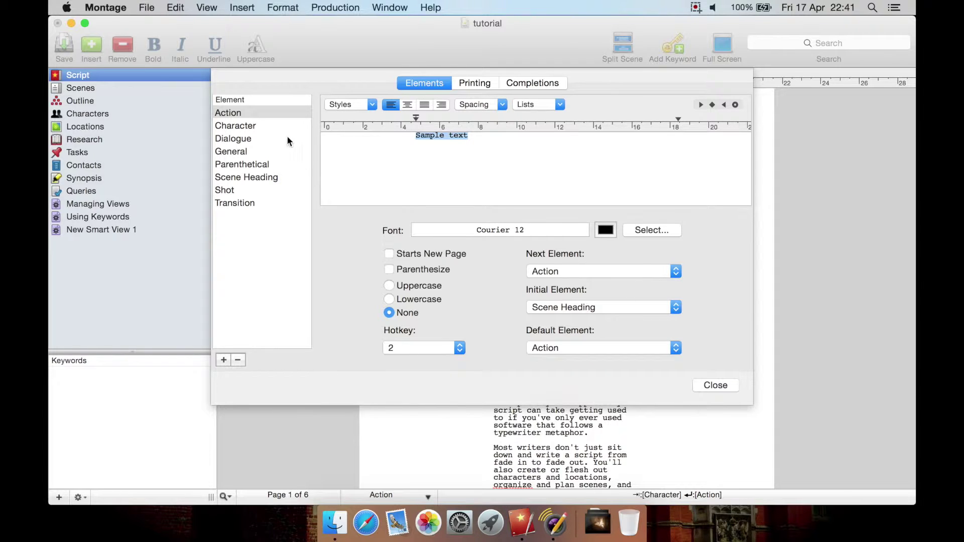
pyautogui.click(249, 125)
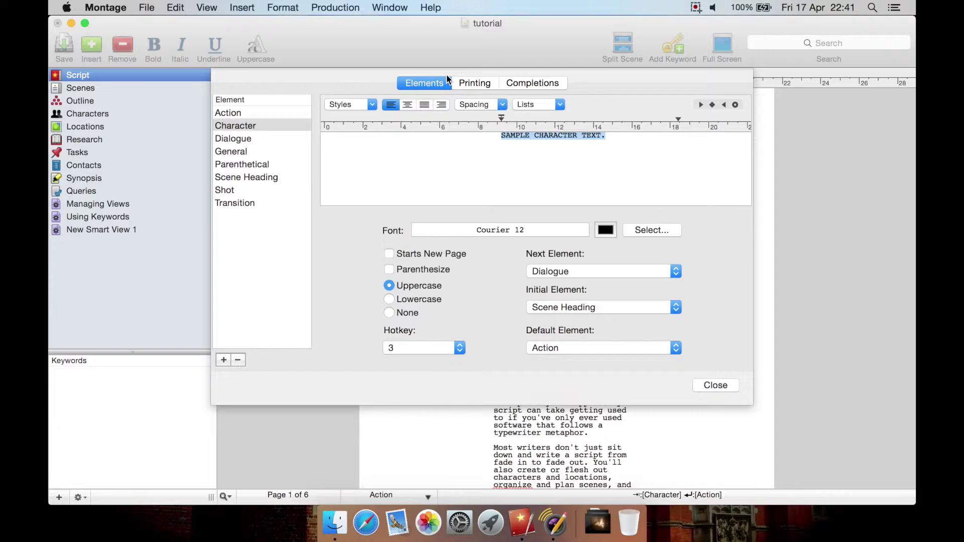
pyautogui.click(473, 83)
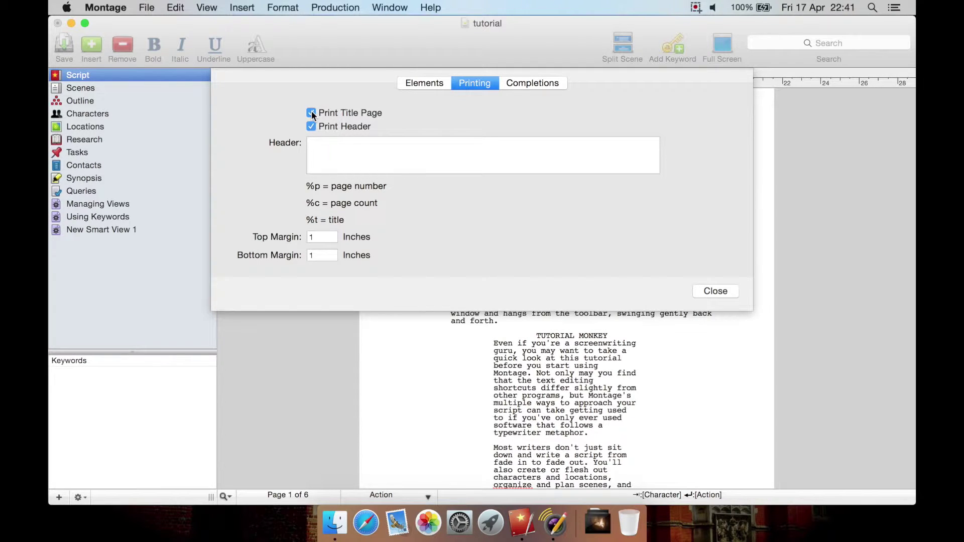
pyautogui.click(386, 158)
pyautogui.write('%p')
pyautogui.press('BackSpace')
pyautogui.press('BackSpace')
# Review the Camera Locations, Transitions and Times completion lists, then close Document Properties
pyautogui.click(530, 83)
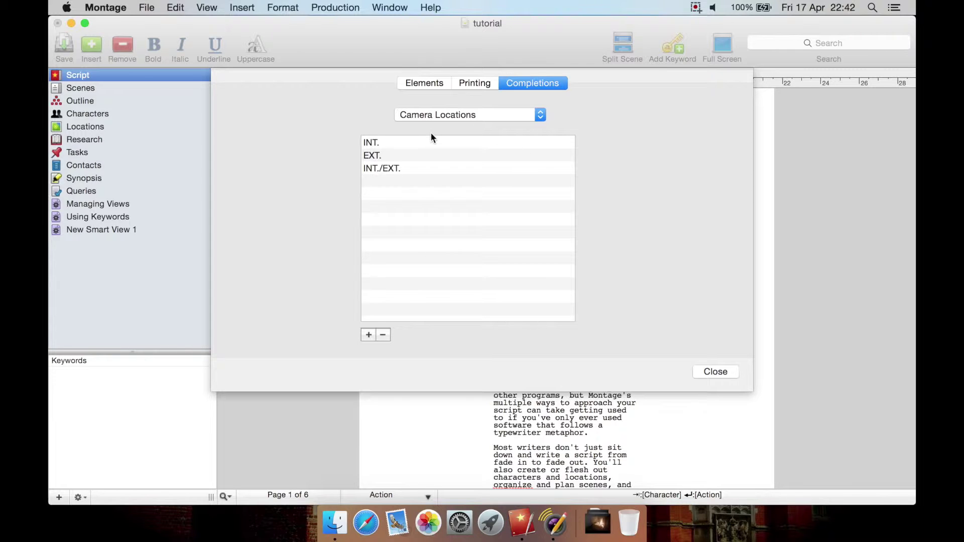
pyautogui.click(478, 114)
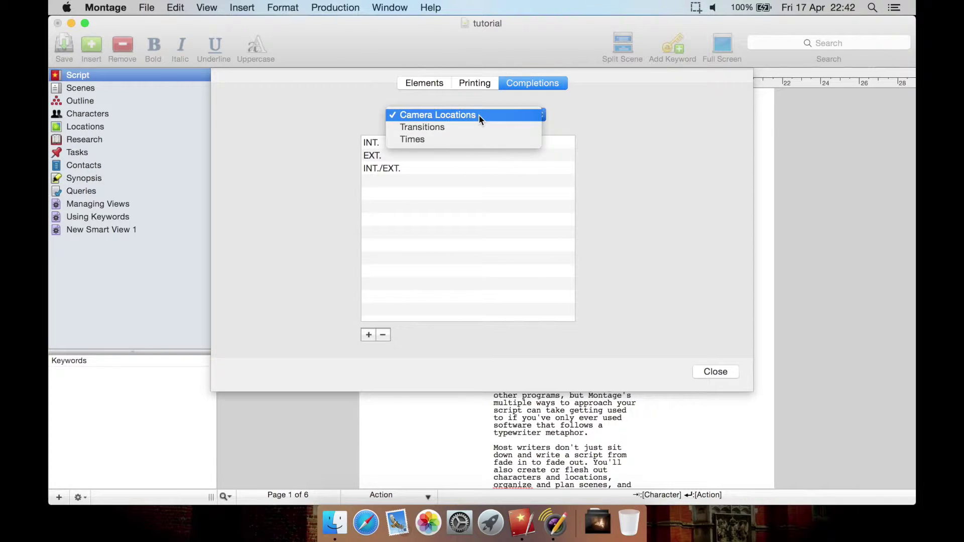
pyautogui.click(475, 122)
pyautogui.click(456, 115)
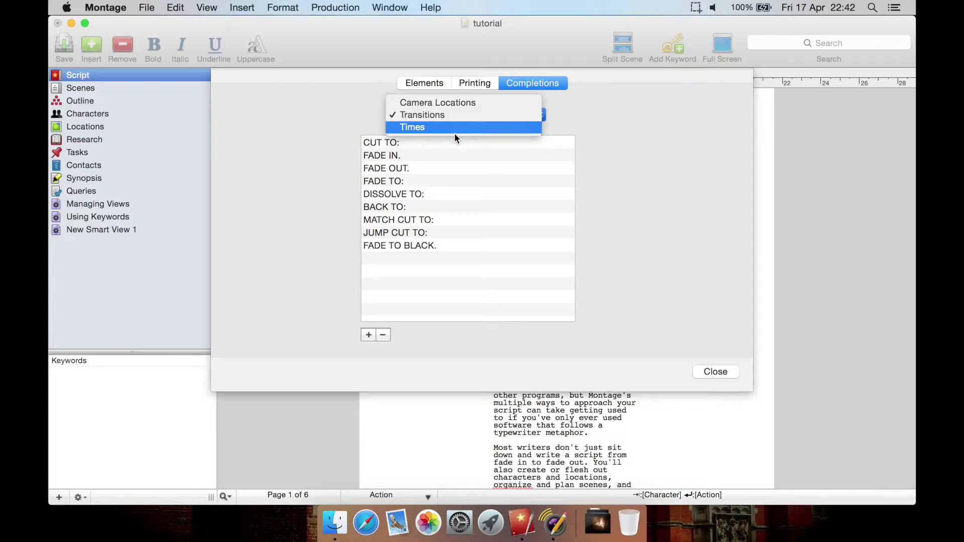
pyautogui.click(444, 127)
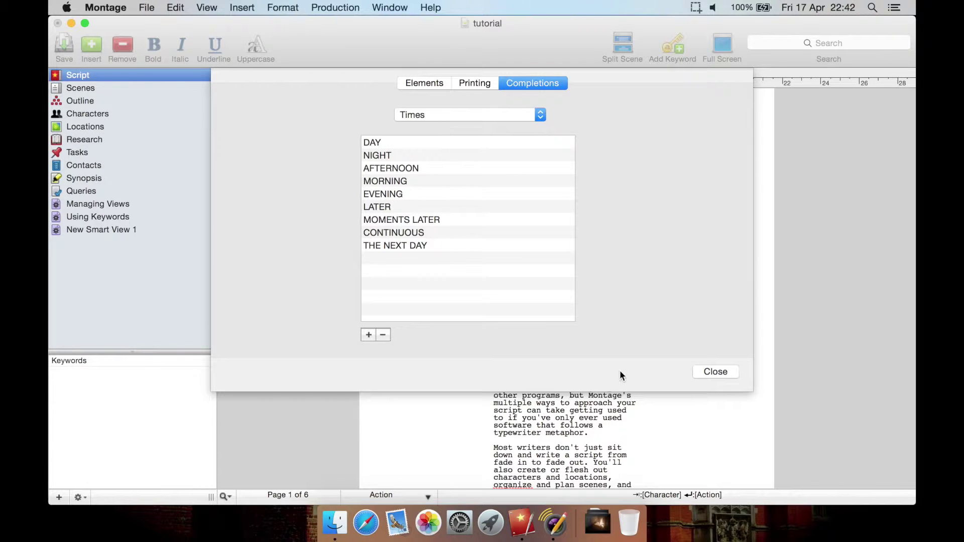
pyautogui.click(714, 372)
pyautogui.click(145, 8)
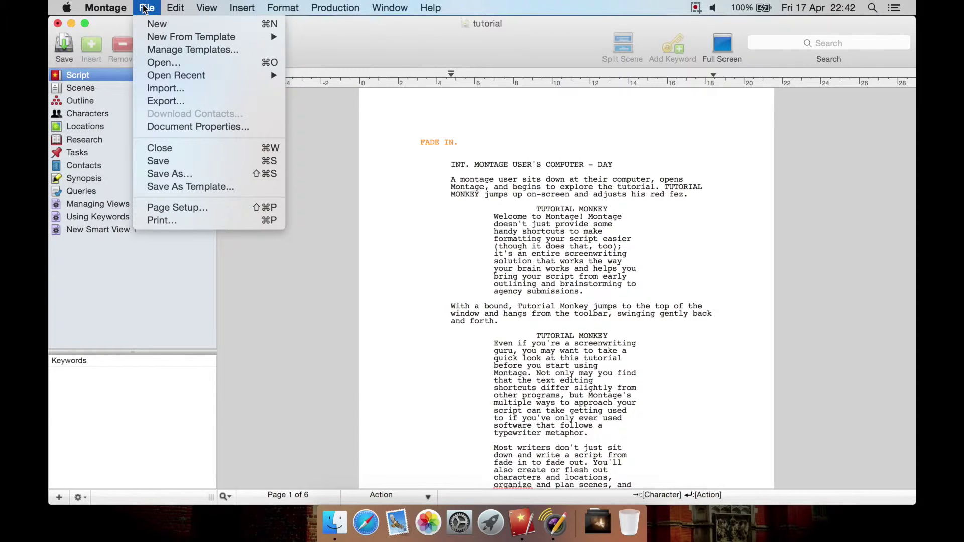
pyautogui.click(296, 185)
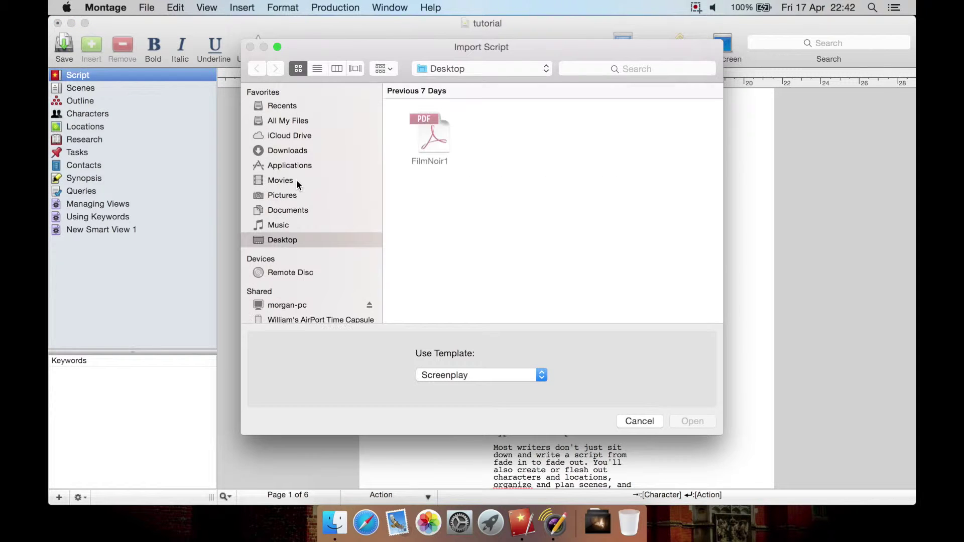
pyautogui.click(516, 373)
pyautogui.click(578, 374)
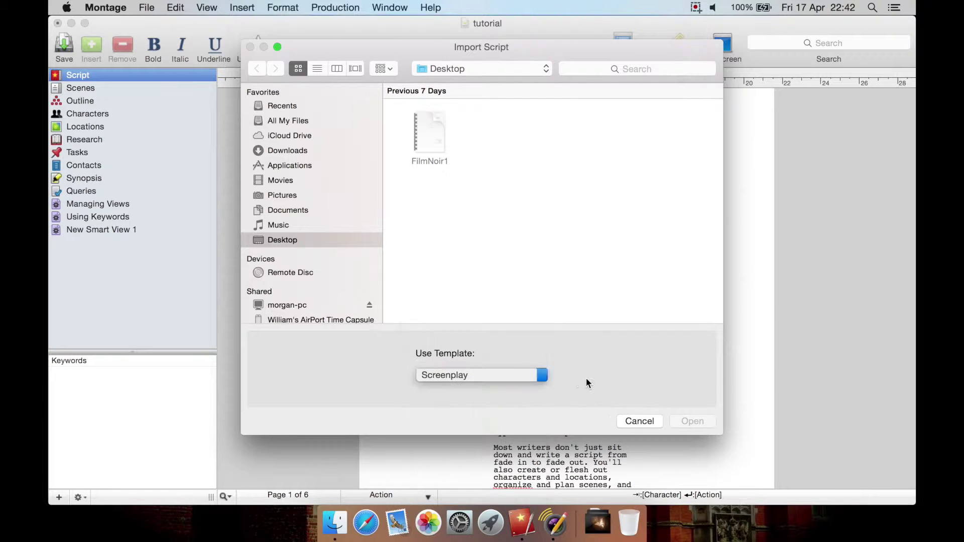
pyautogui.click(514, 380)
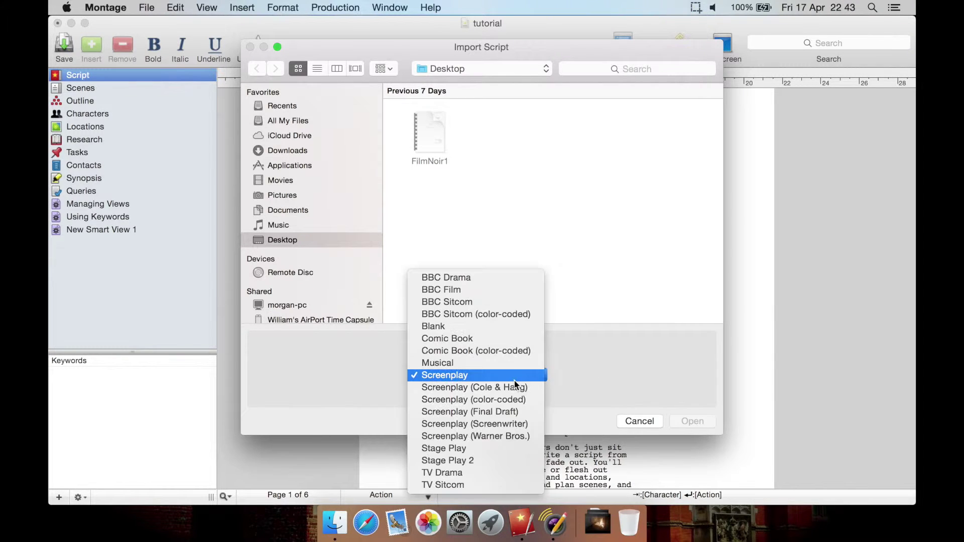
pyautogui.click(567, 375)
pyautogui.click(634, 421)
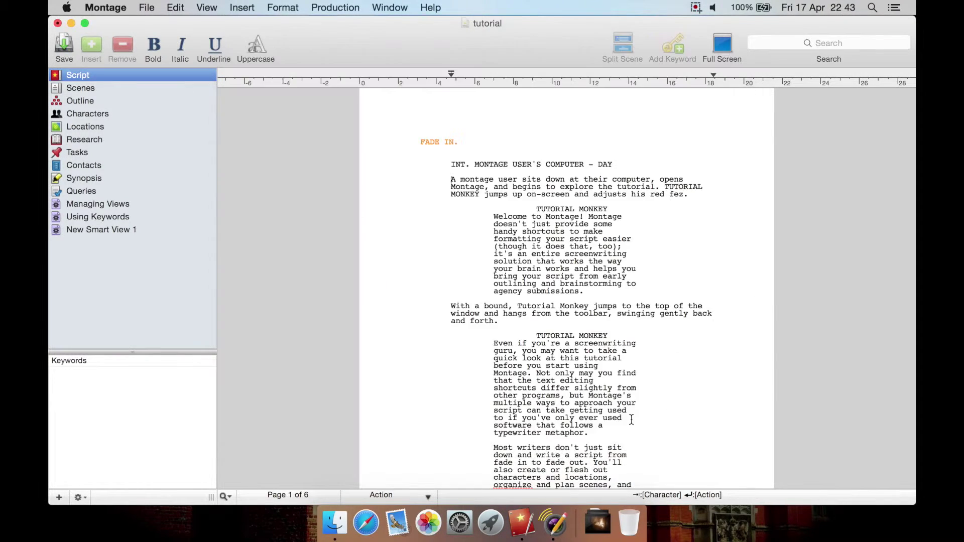
# Open the Export dialog and select Final Draft (.FDR) as the export format
pyautogui.click(155, 5)
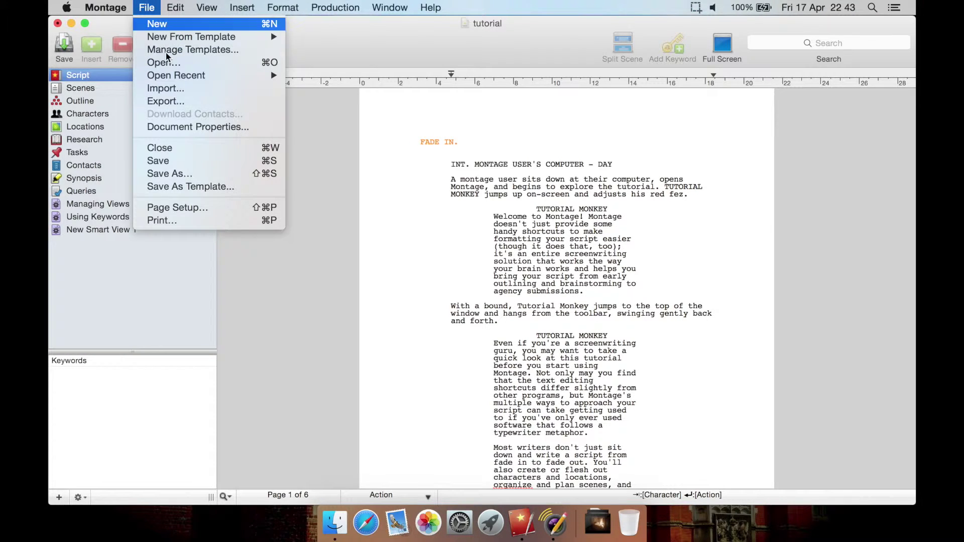
pyautogui.click(191, 101)
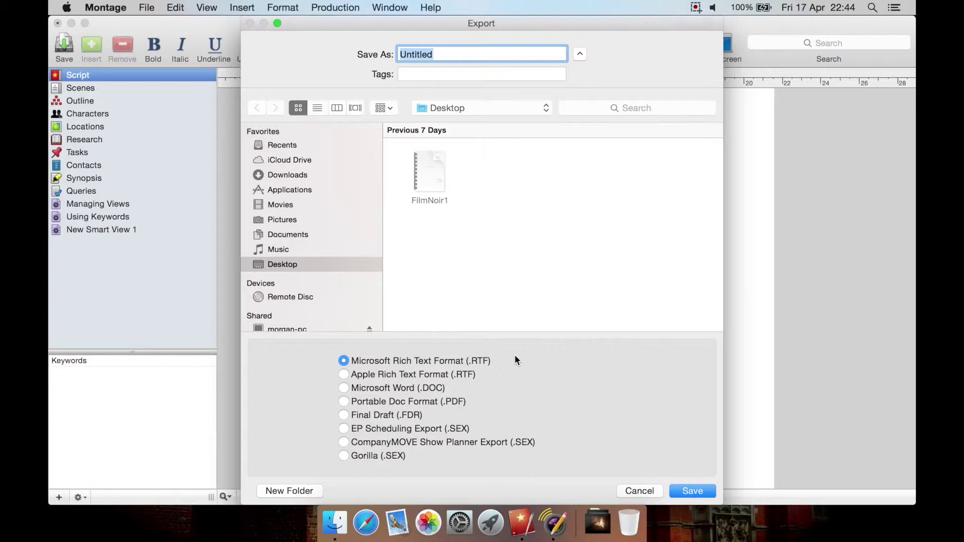
pyautogui.click(343, 414)
# Cancel the export and browse the Edit, View, Insert, Format and Production menus
pyautogui.click(637, 491)
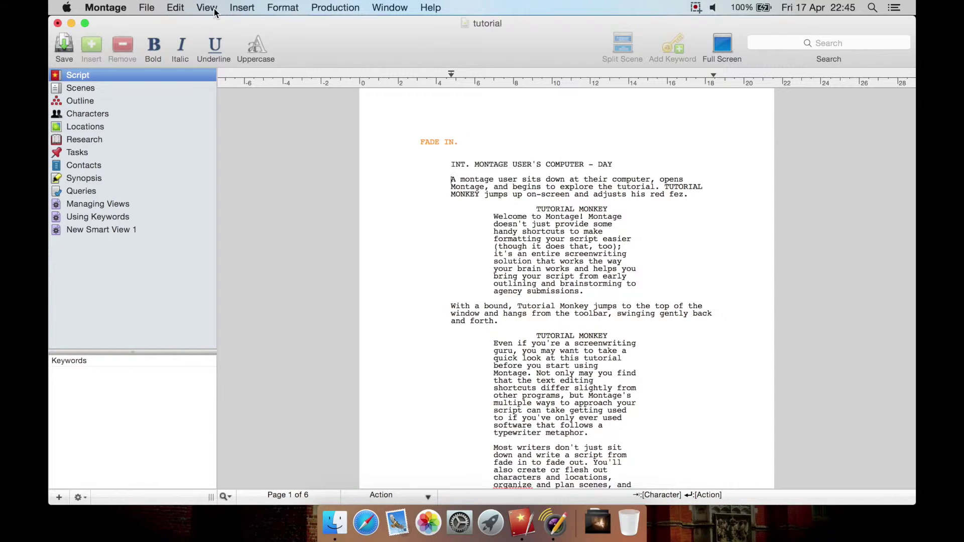
pyautogui.click(178, 4)
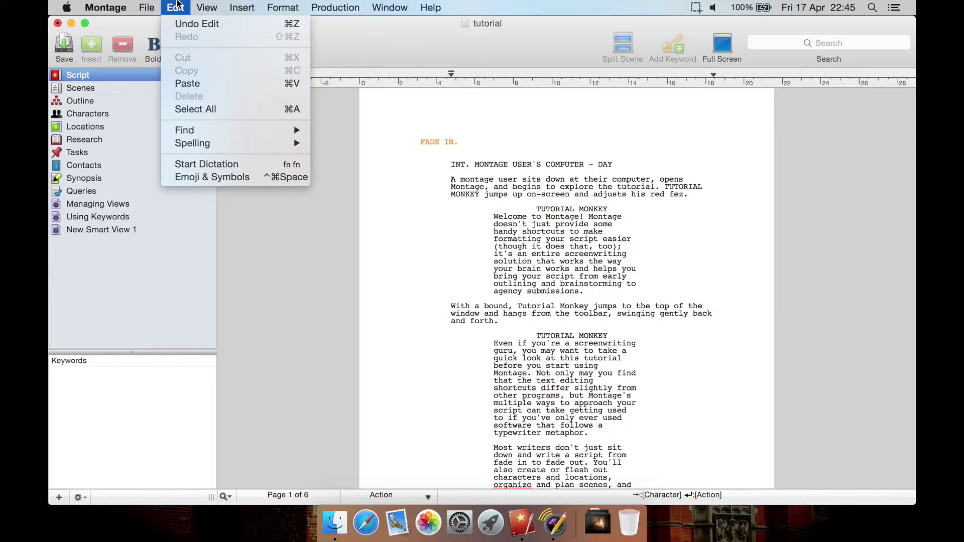
pyautogui.moveTo(200, 5)
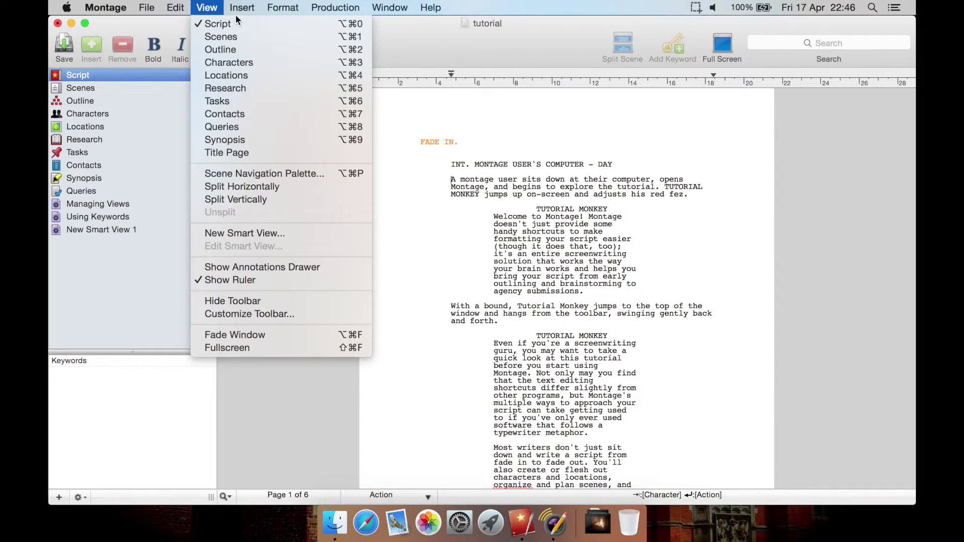
pyautogui.moveTo(239, 8)
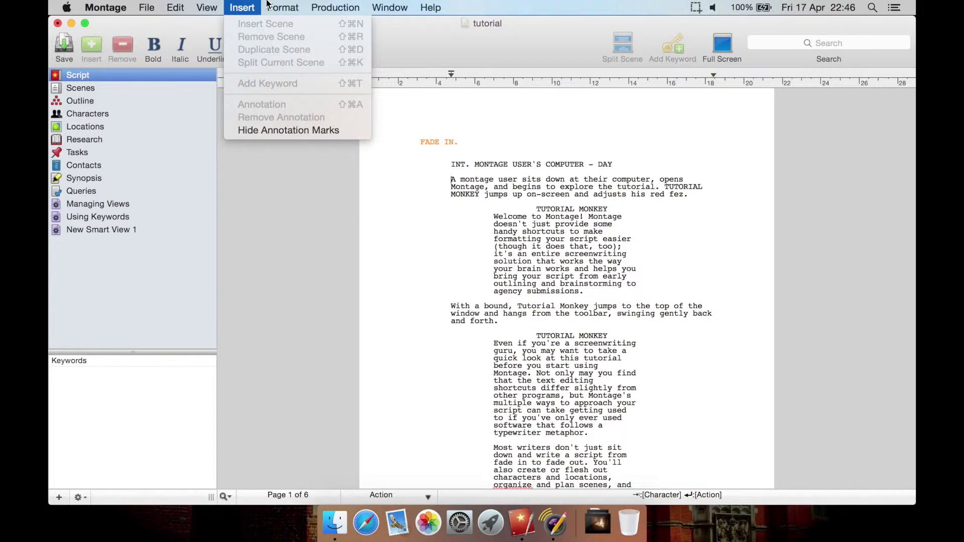
pyautogui.moveTo(281, 7)
pyautogui.moveTo(278, 26)
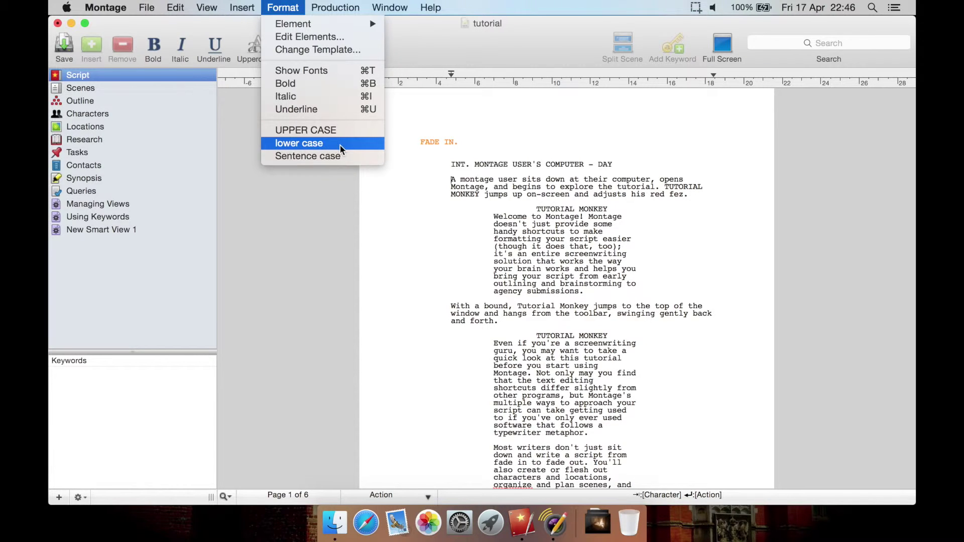
pyautogui.moveTo(332, 10)
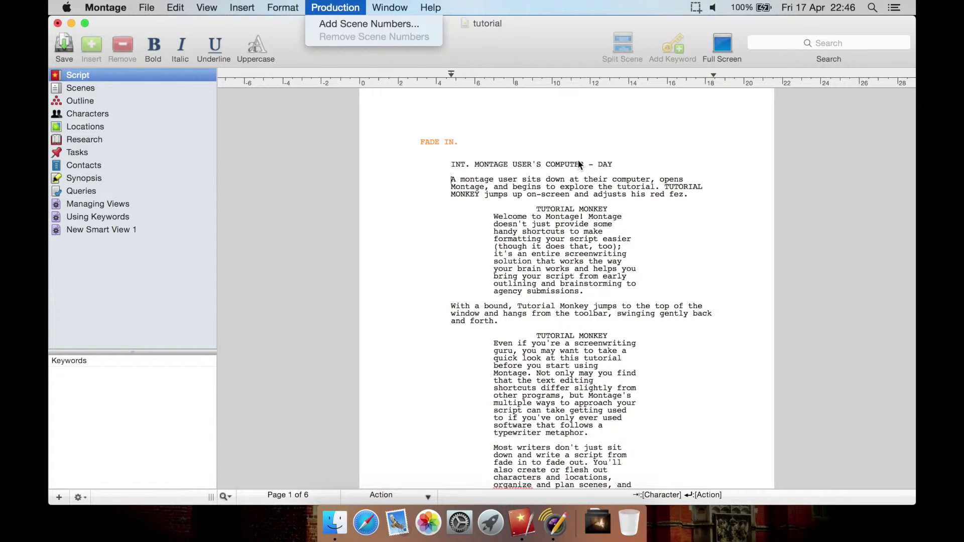
# Number the scenes starting at 1 and view the numbered script in Script and Scenes views
pyautogui.click(369, 26)
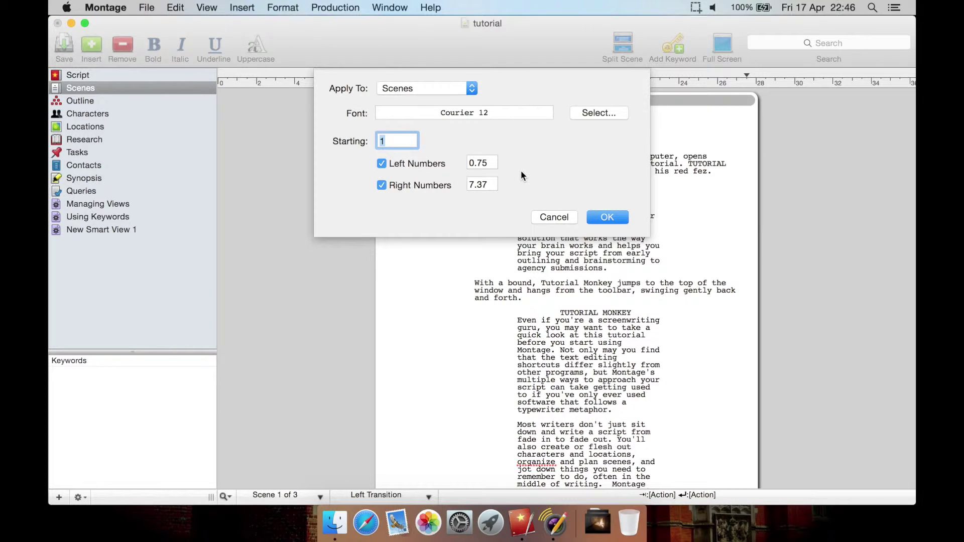
pyautogui.click(607, 217)
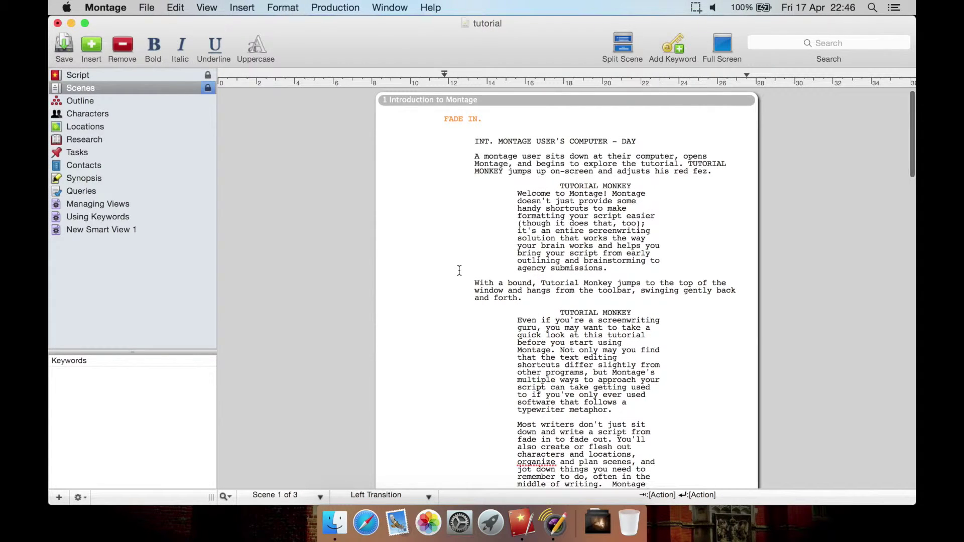
pyautogui.click(184, 87)
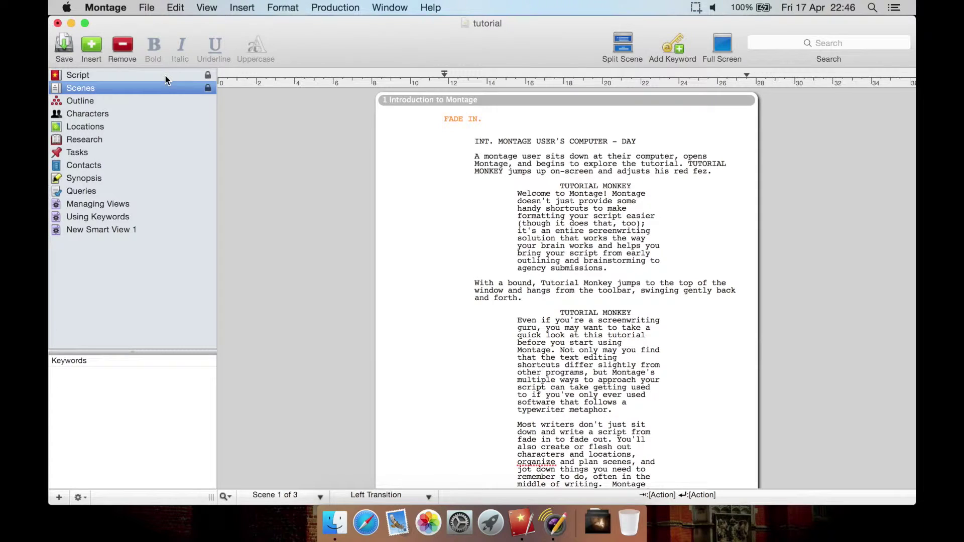
pyautogui.click(166, 76)
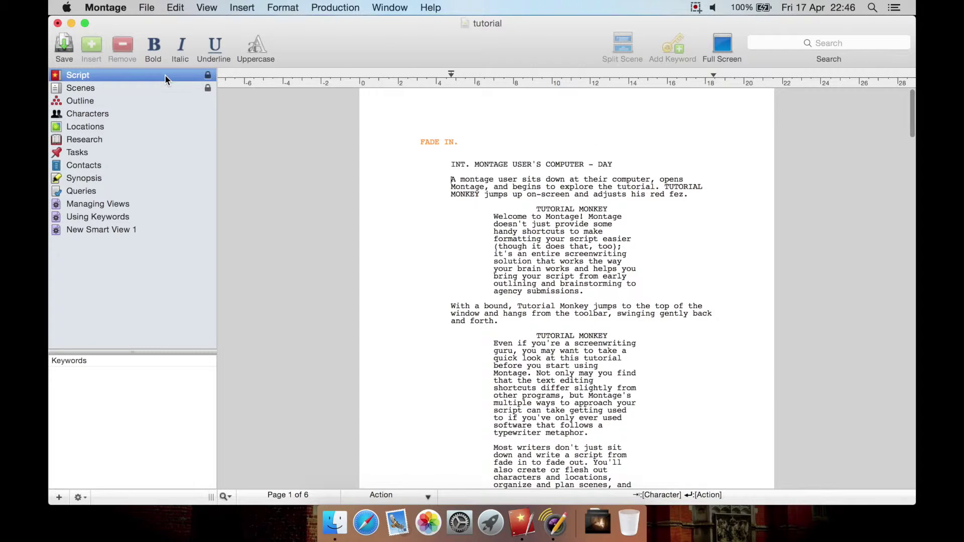
pyautogui.click(142, 87)
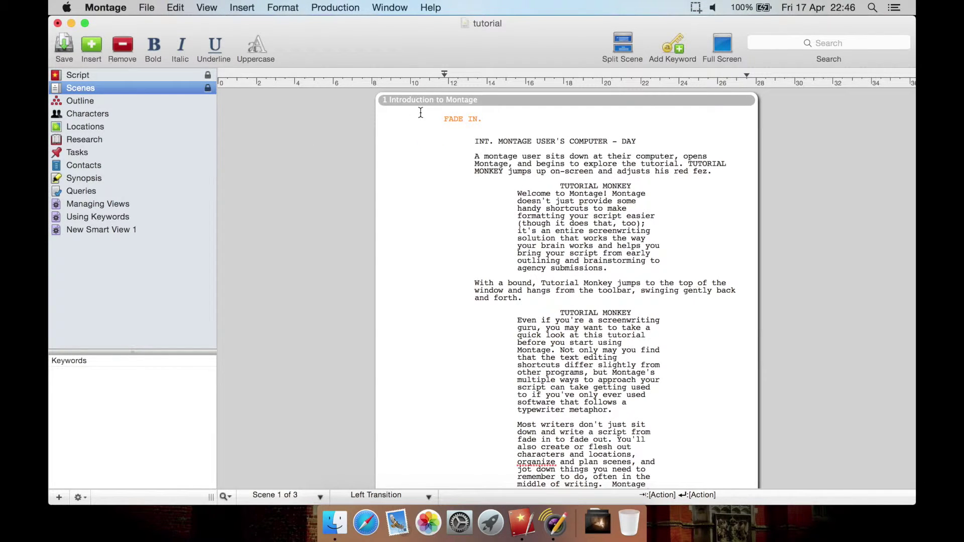
pyautogui.click(149, 76)
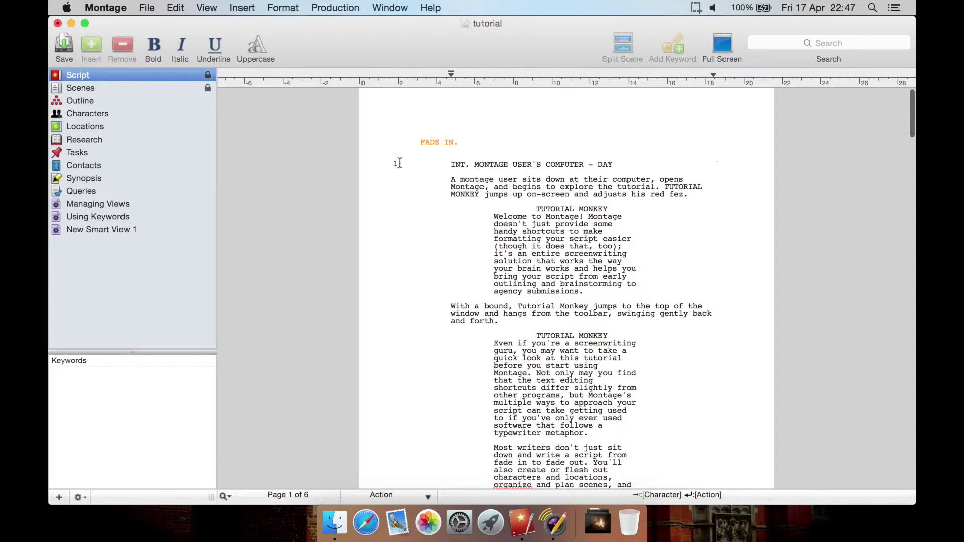
# Scroll down through the numbered tutorial script and back up
pyautogui.scroll(-15, 472, 223)
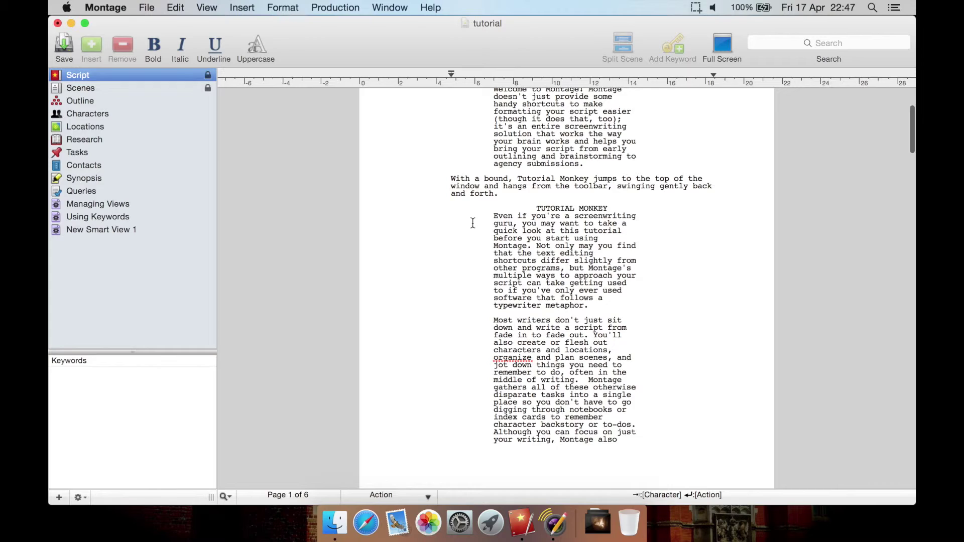
pyautogui.scroll(-20, 472, 223)
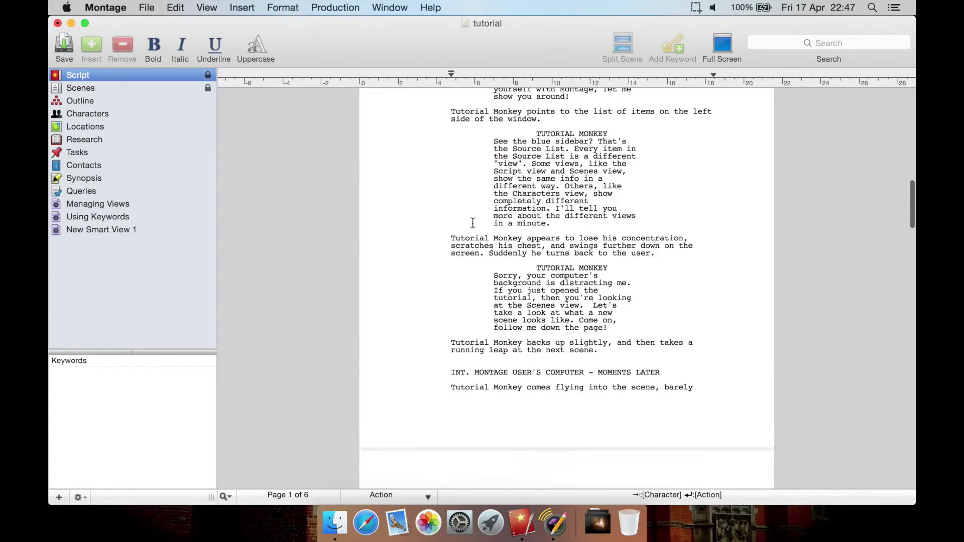
pyautogui.scroll(-20, 472, 223)
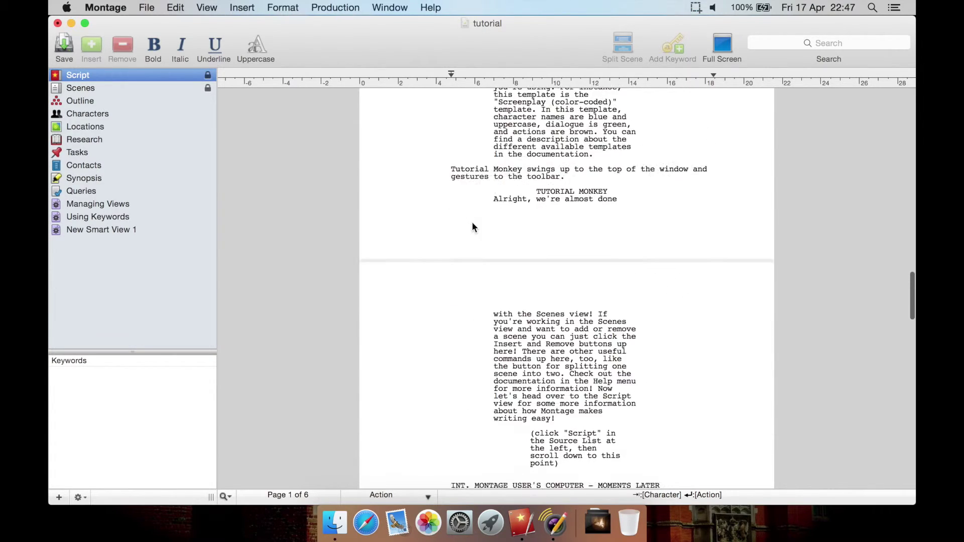
pyautogui.scroll(-20, 472, 223)
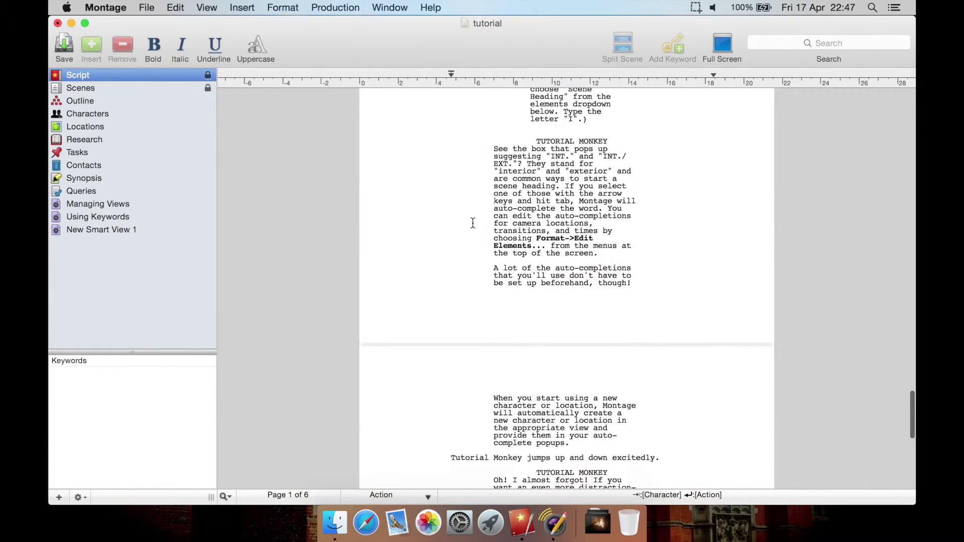
pyautogui.scroll(20, 473, 223)
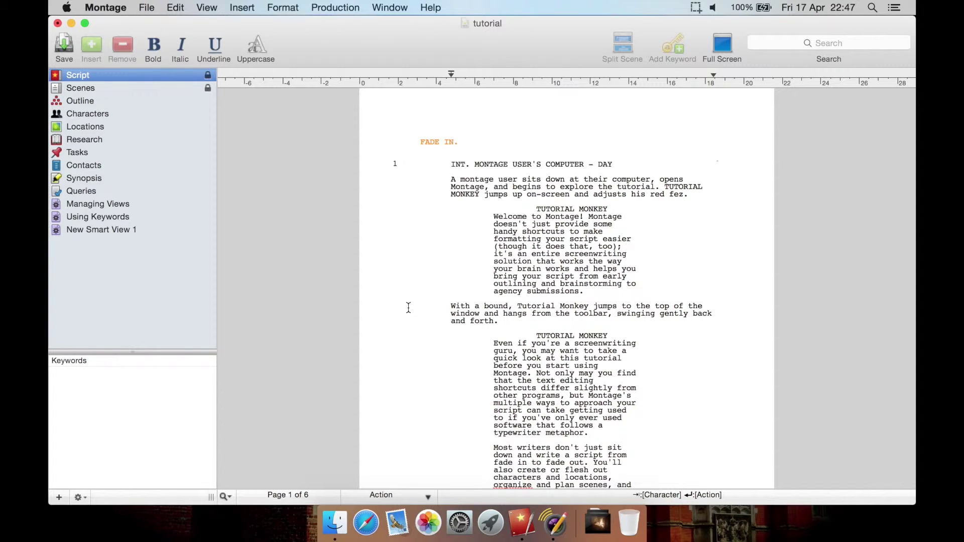
# Browse the Help menu entries, including Register Your Script, then dismiss the menu
pyautogui.click(387, 5)
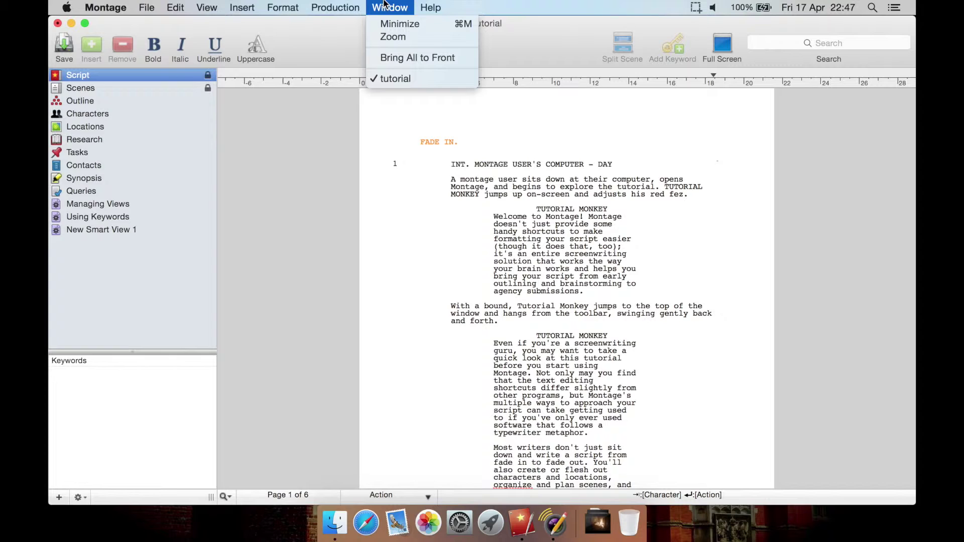
pyautogui.moveTo(430, 7)
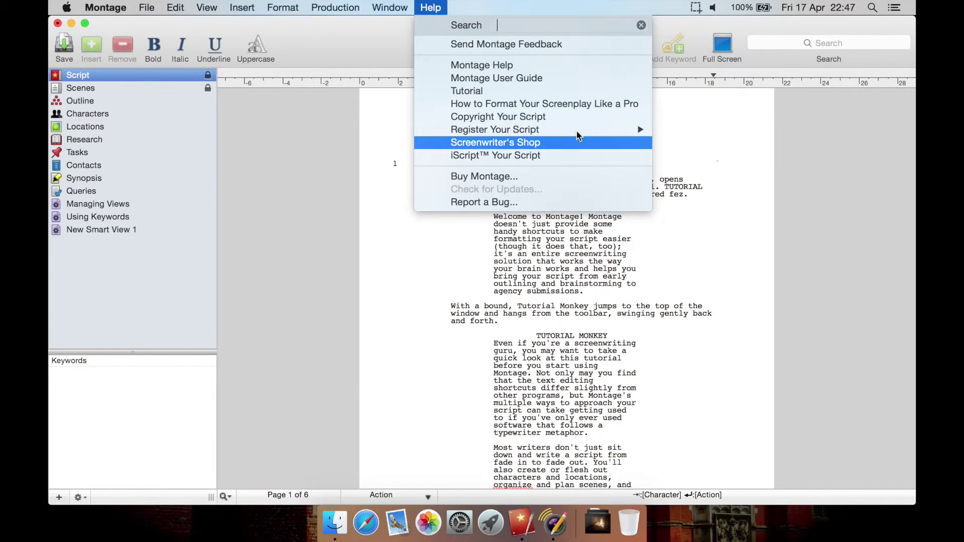
pyautogui.moveTo(582, 130)
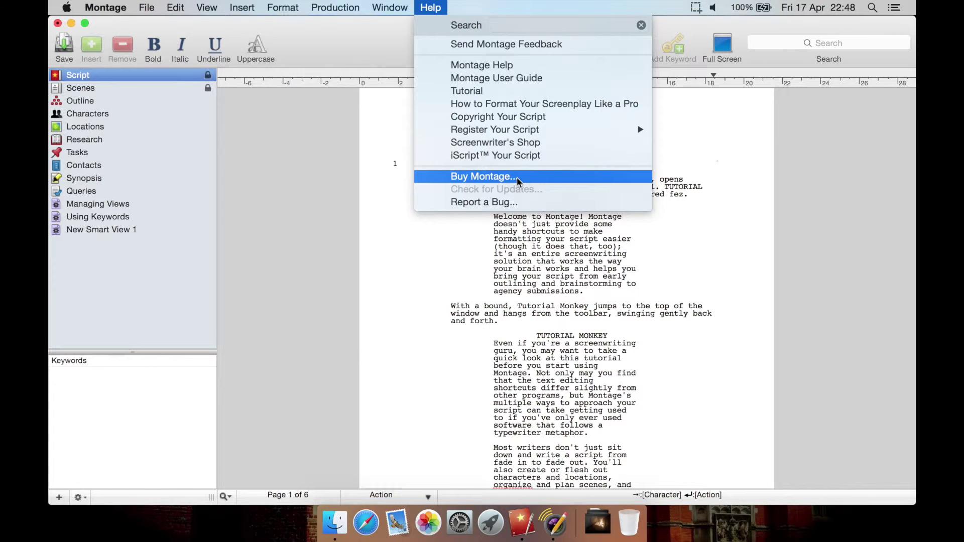
pyautogui.click(525, 203)
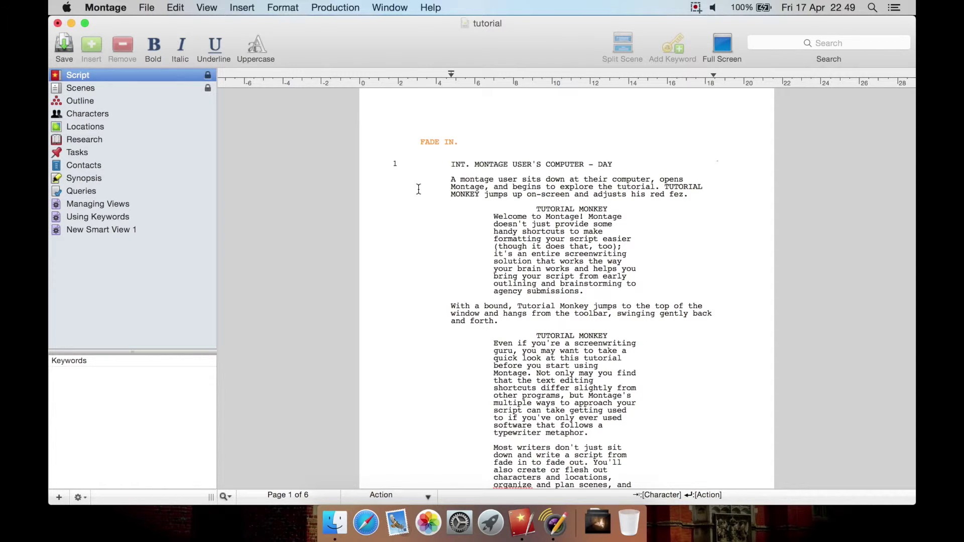
# Scroll through the script and put the cursor before 'A montage user...'
pyautogui.scroll(-10, 418, 188)
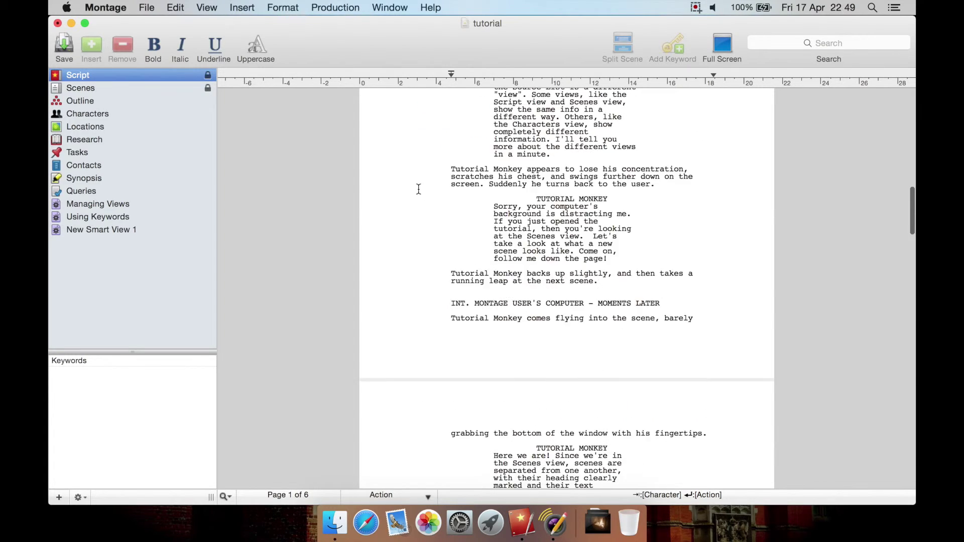
pyautogui.scroll(15, 418, 189)
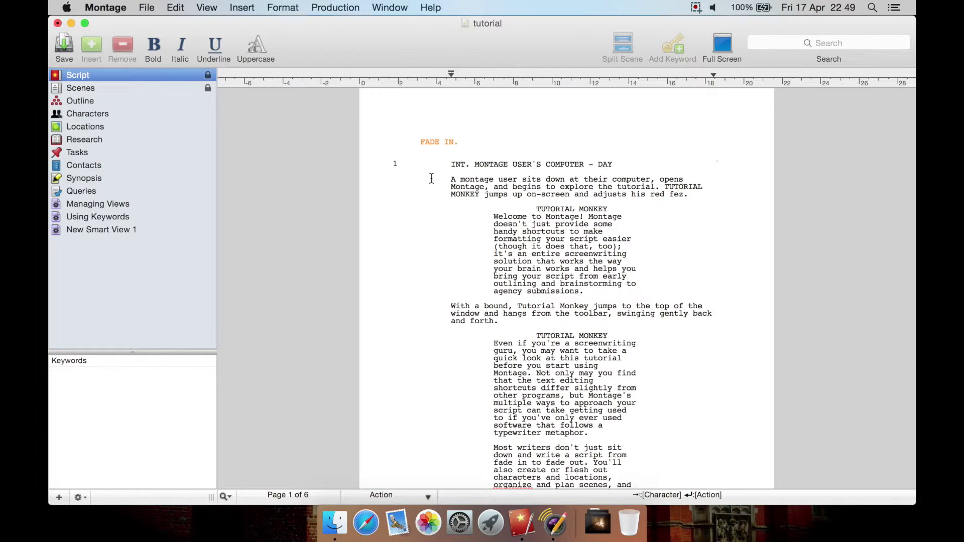
pyautogui.click(431, 178)
# Preview BBC Film in Format > Change Template, then apply BBC Sitcom (color-coded)
pyautogui.click(282, 7)
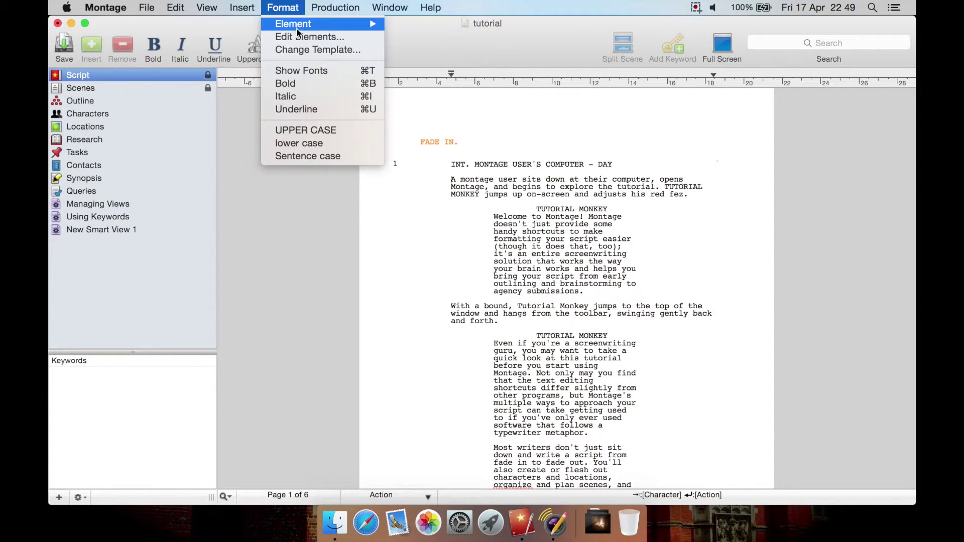
pyautogui.click(303, 46)
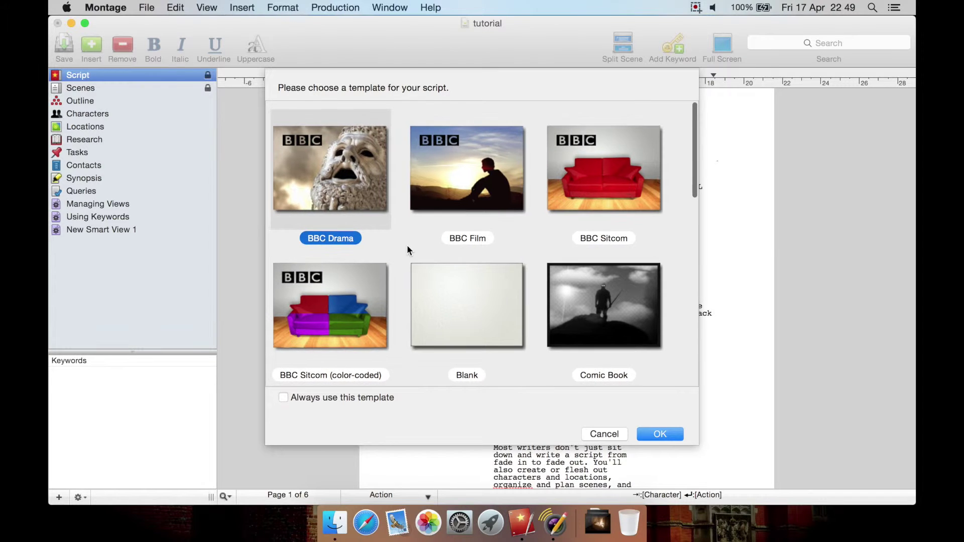
pyautogui.scroll(-1, 406, 246)
pyautogui.click(470, 188)
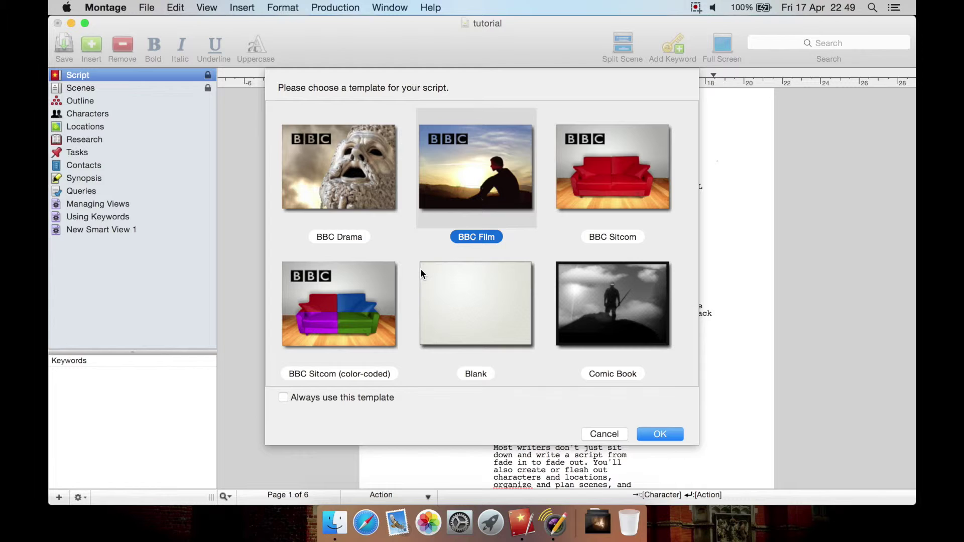
pyautogui.click(342, 320)
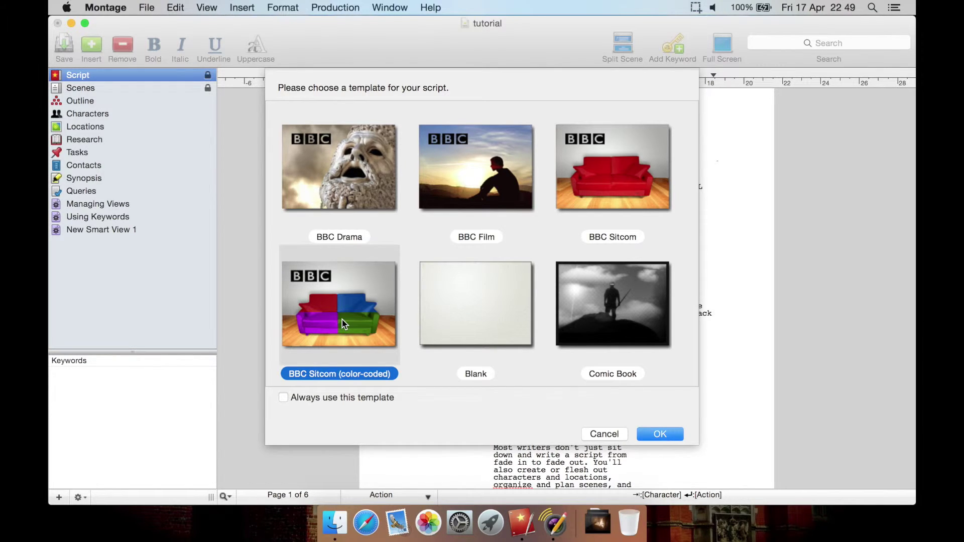
pyautogui.doubleClick(344, 324)
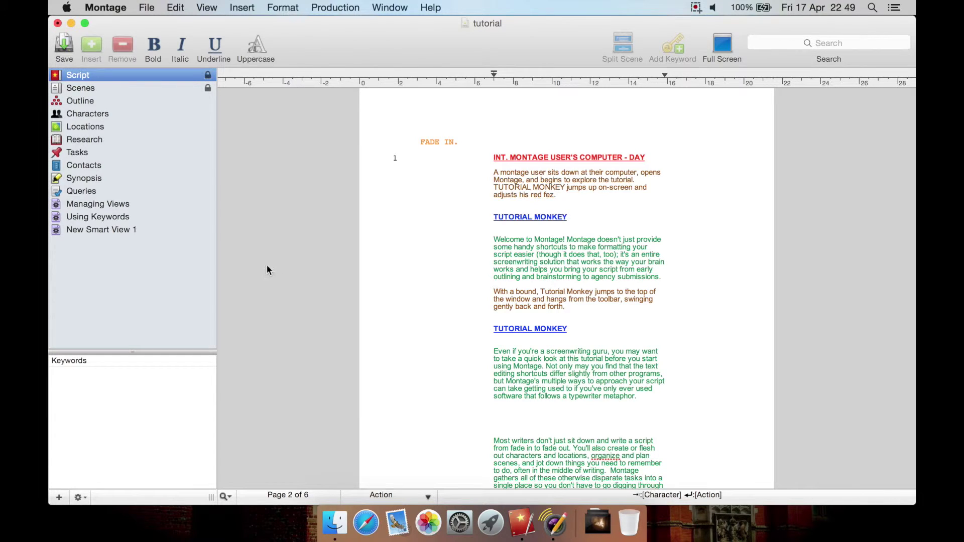
# Reformat the script with the Screenplay (Warner Bros.) template from Change Template
pyautogui.click(284, 7)
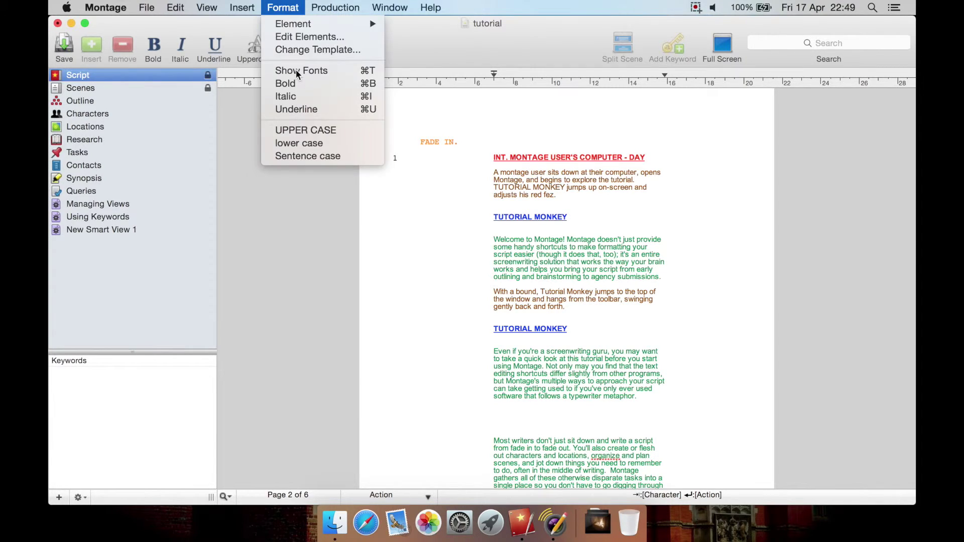
pyautogui.click(312, 47)
pyautogui.scroll(-8, 452, 301)
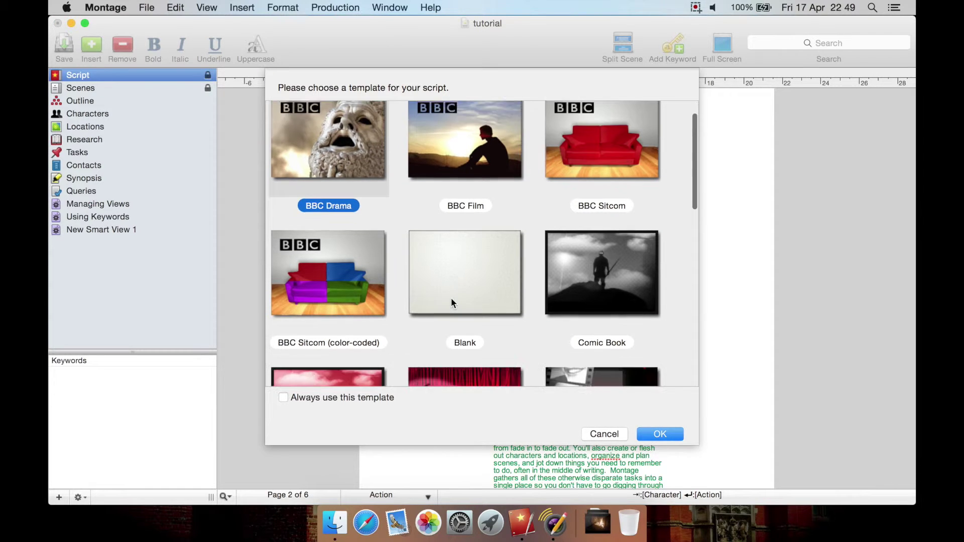
pyautogui.scroll(-4, 451, 299)
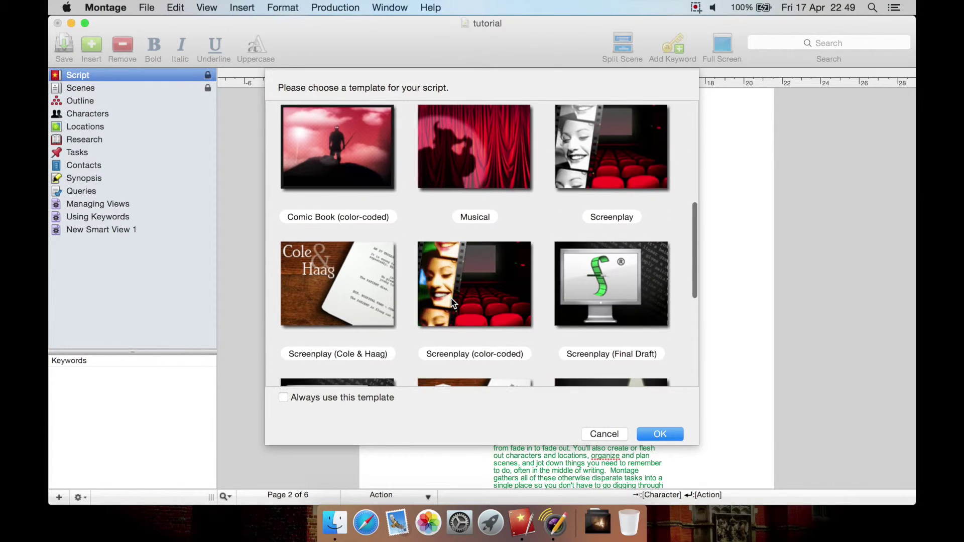
pyautogui.scroll(-4, 451, 302)
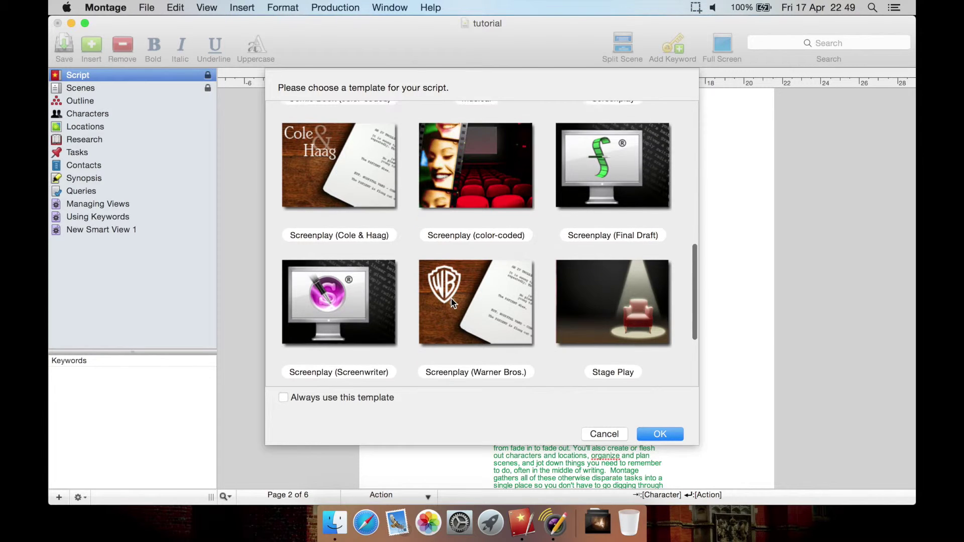
pyautogui.scroll(-1, 453, 303)
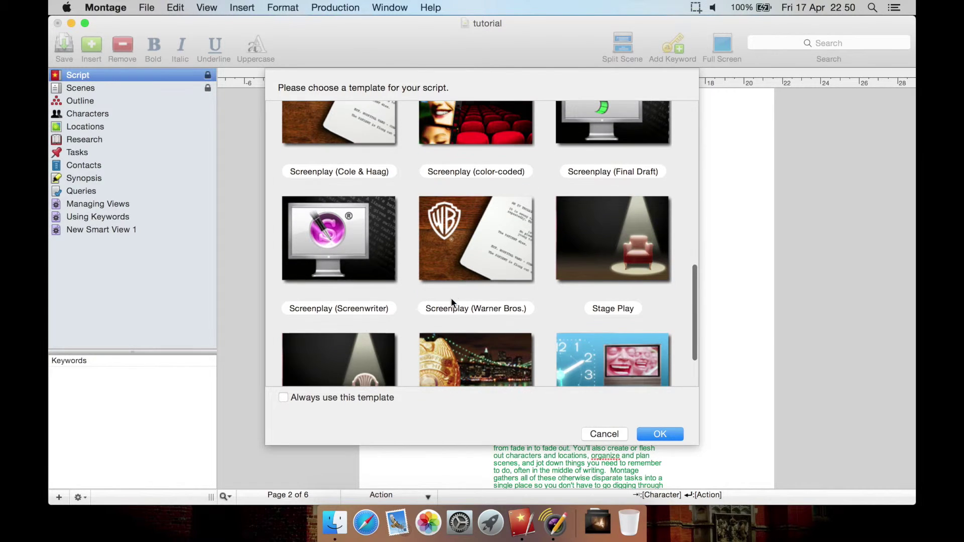
pyautogui.click(464, 268)
pyautogui.press('Return')
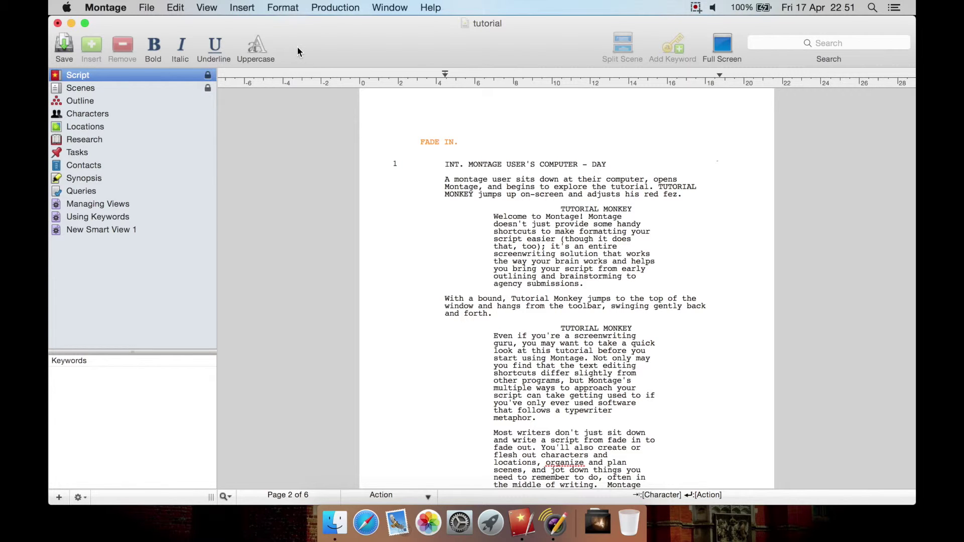
# Show the Format > Element submenu of Action, Character, Dialogue and Scene Heading
pyautogui.click(281, 7)
pyautogui.moveTo(329, 24)
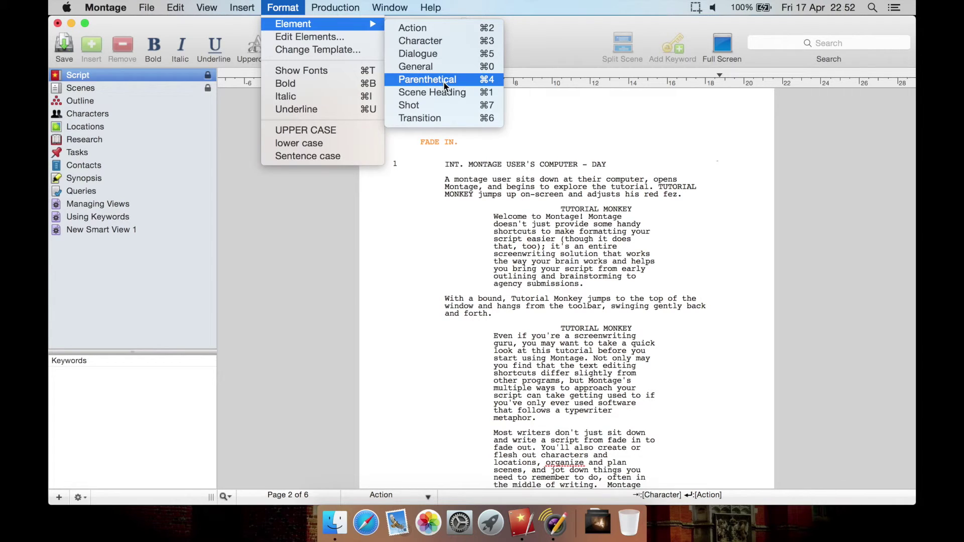
# Glance over the File menu options, then close it without choosing anything
pyautogui.moveTo(141, 5)
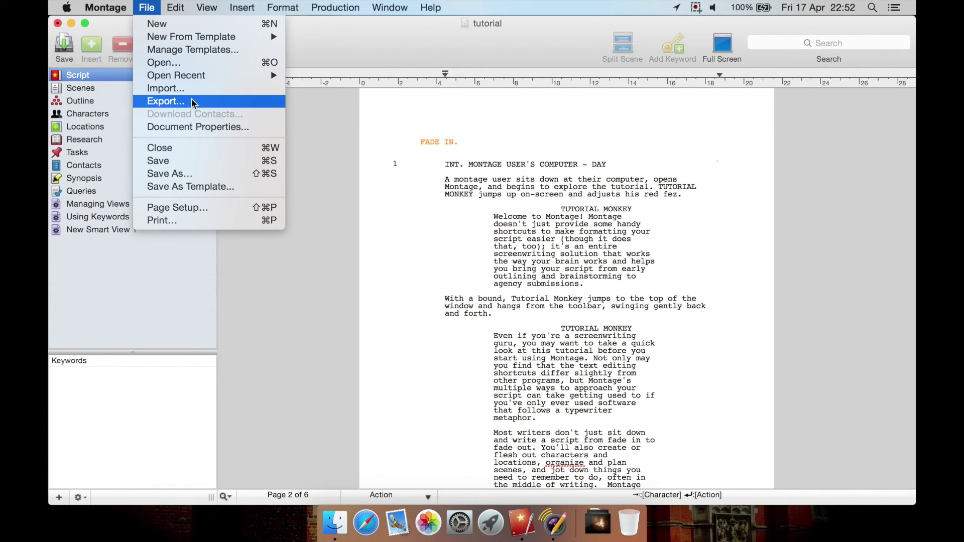
pyautogui.click(375, 49)
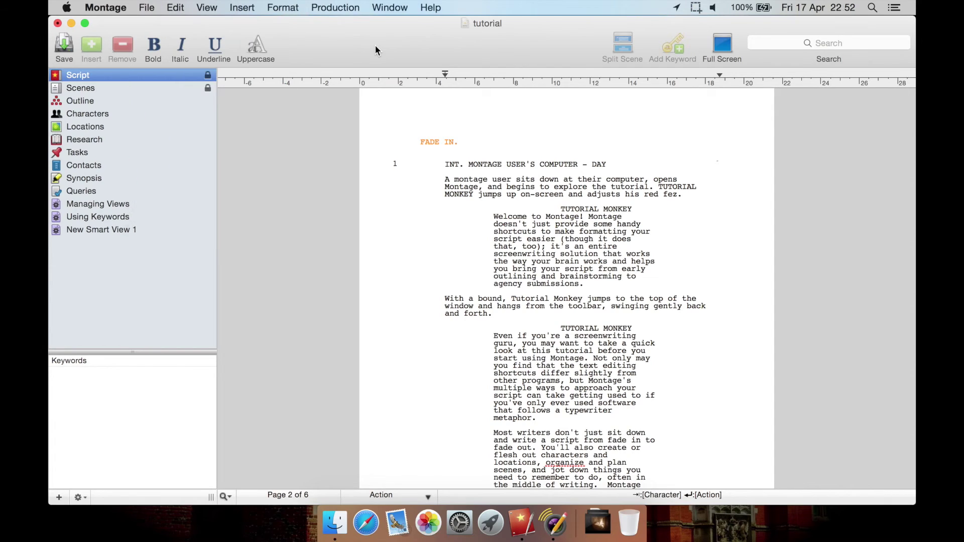